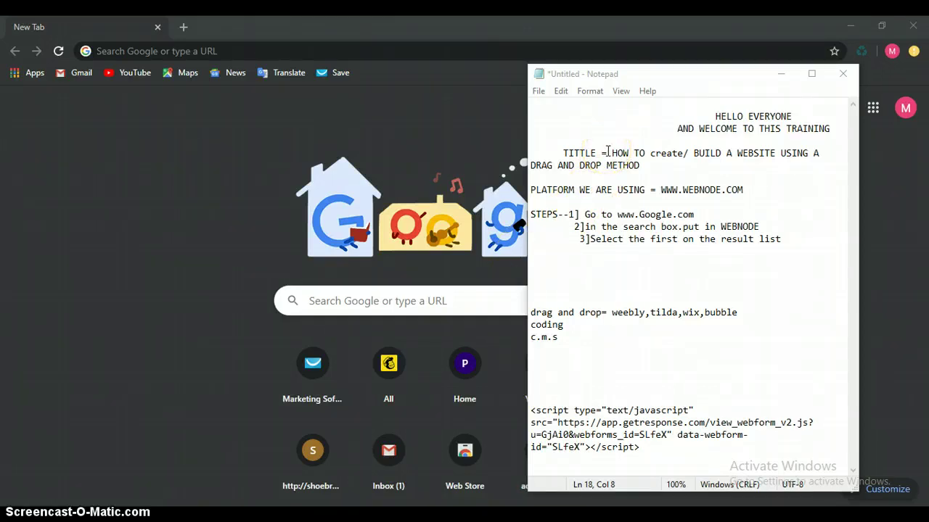
Review the training title and the website platform named in the notes, highlighting each part.
{"action": "left_click_drag", "start_coordinate": [607, 153], "coordinate": [650, 169]}
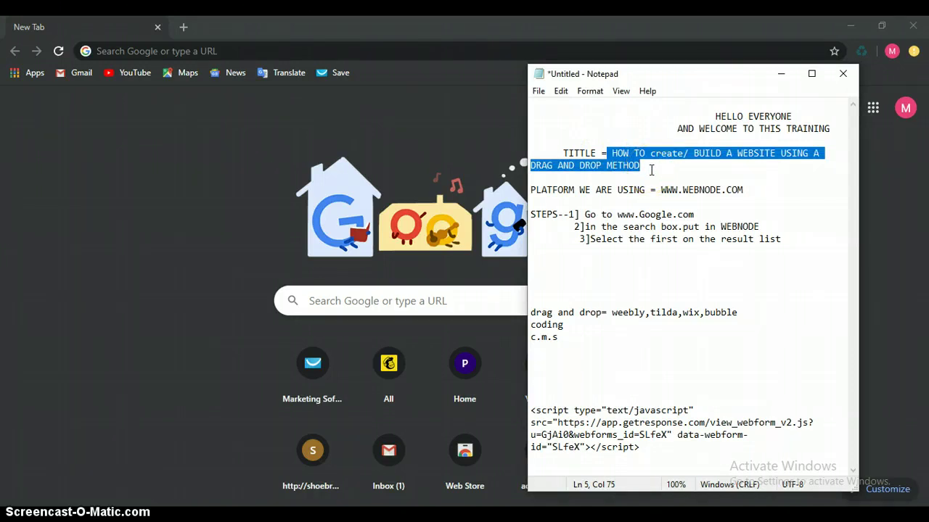
{"action": "left_click", "coordinate": [651, 170]}
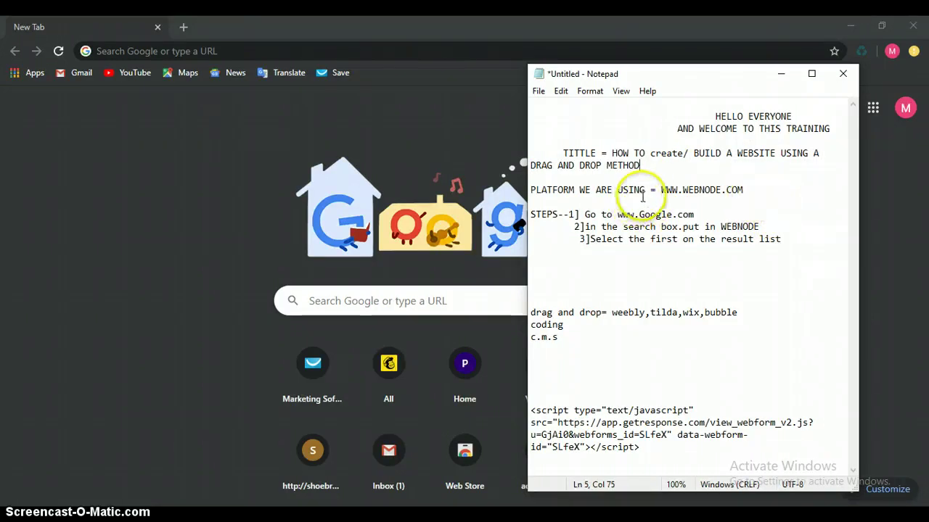
{"action": "left_click_drag", "start_coordinate": [644, 190], "coordinate": [531, 190]}
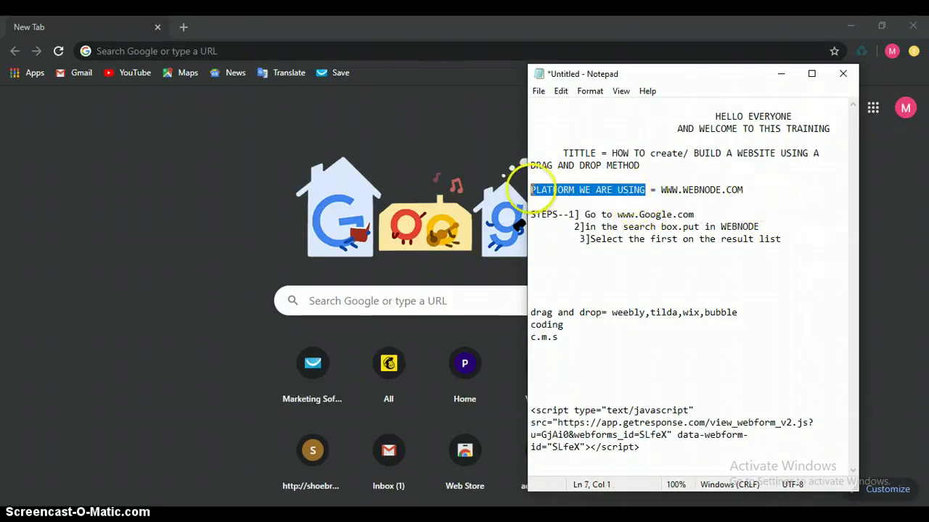
{"action": "left_click", "coordinate": [786, 229]}
{"action": "left_click_drag", "start_coordinate": [748, 190], "coordinate": [659, 190]}
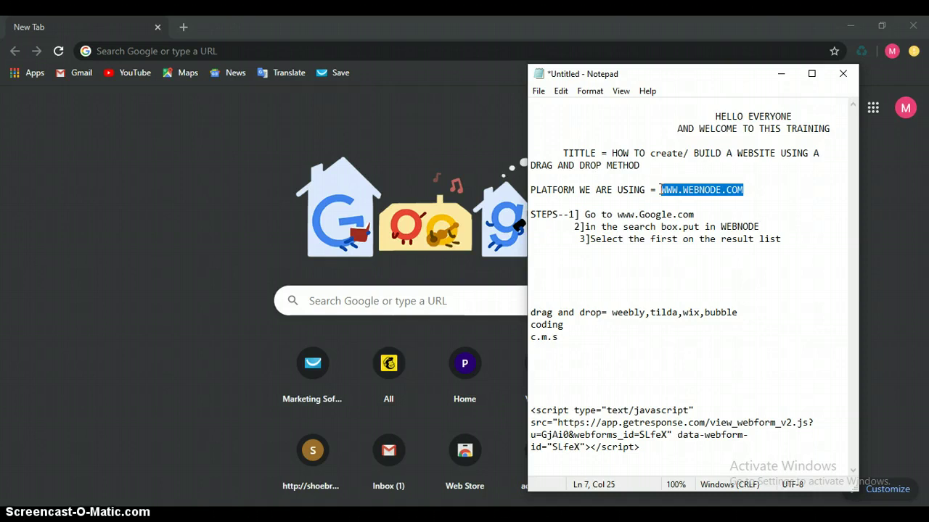
{"action": "left_click", "coordinate": [824, 194]}
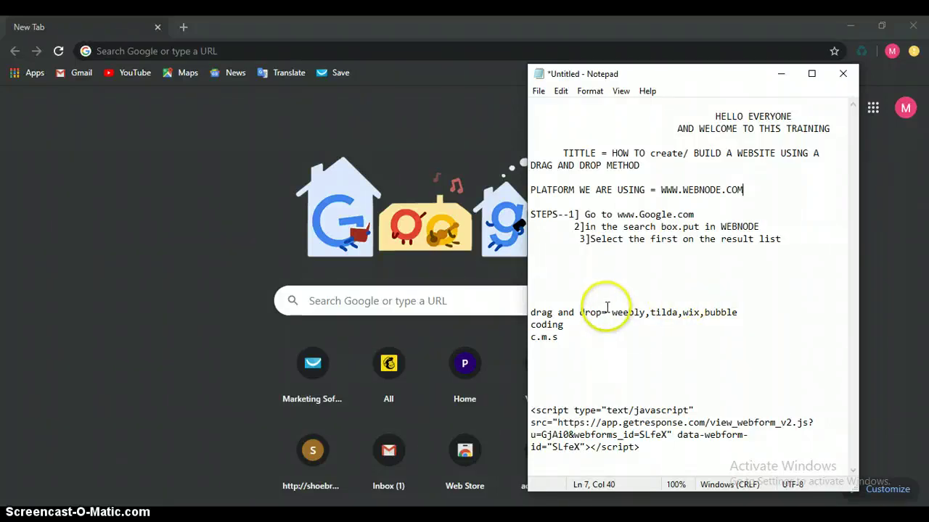
Go through the three website-building methods listed in the notes, highlighting drag and drop, coding and c.m.s.
{"action": "left_click_drag", "start_coordinate": [600, 313], "coordinate": [522, 317]}
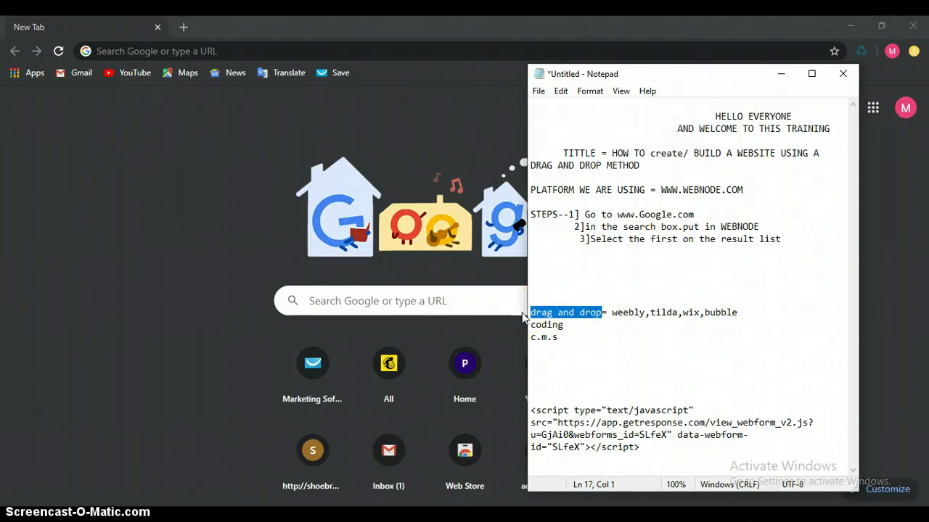
{"action": "left_click", "coordinate": [571, 323]}
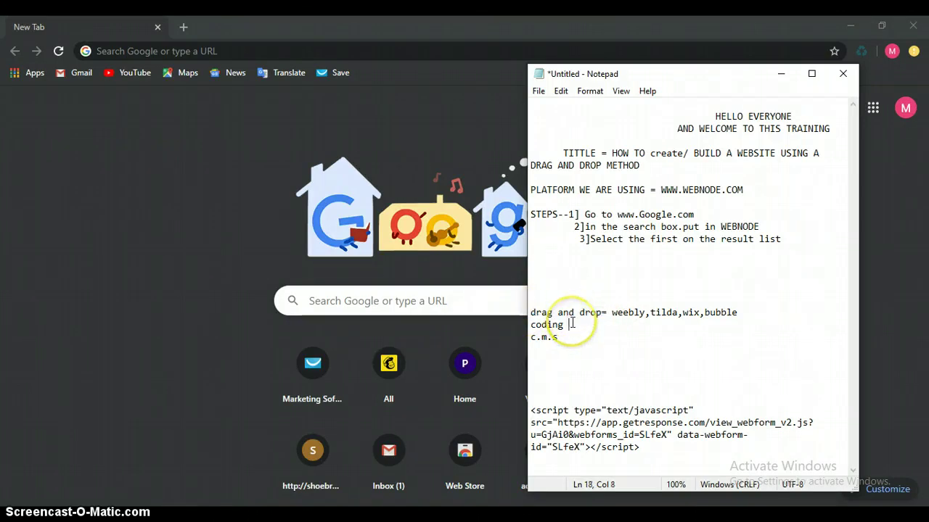
{"action": "left_click_drag", "start_coordinate": [572, 322], "coordinate": [528, 319]}
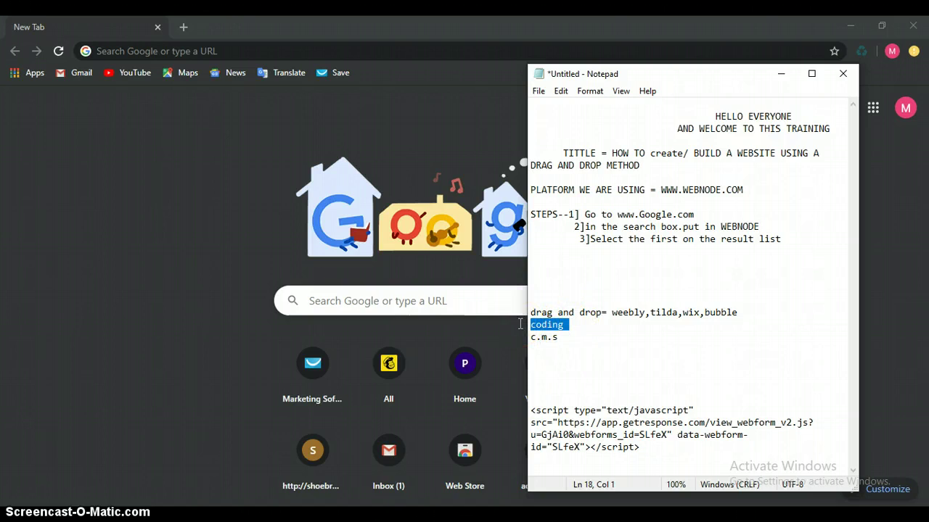
{"action": "left_click", "coordinate": [559, 339]}
{"action": "left_click_drag", "start_coordinate": [560, 339], "coordinate": [514, 338]}
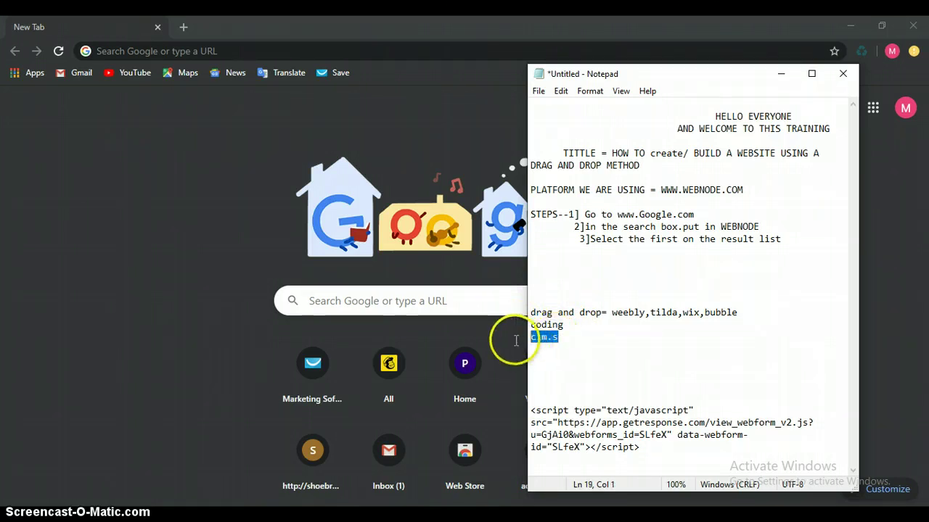
{"action": "left_click", "coordinate": [615, 330]}
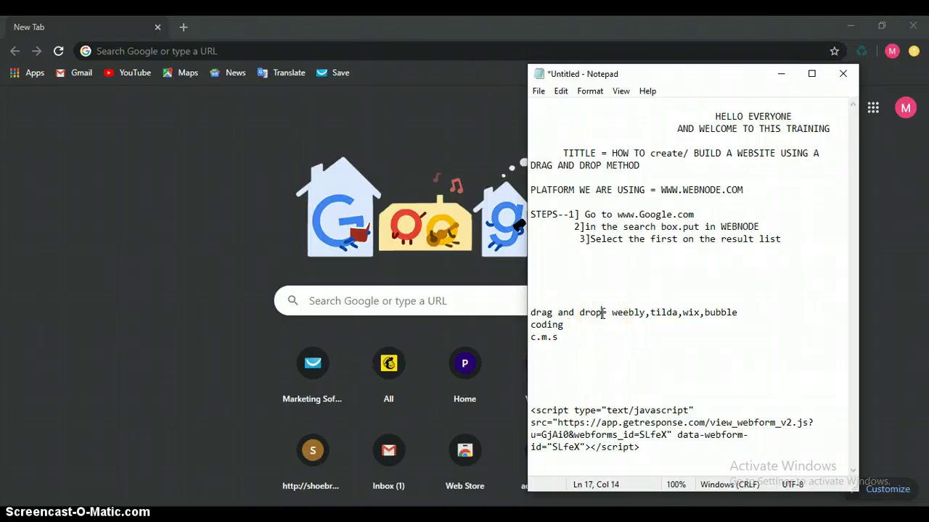
{"action": "left_click_drag", "start_coordinate": [602, 313], "coordinate": [534, 304]}
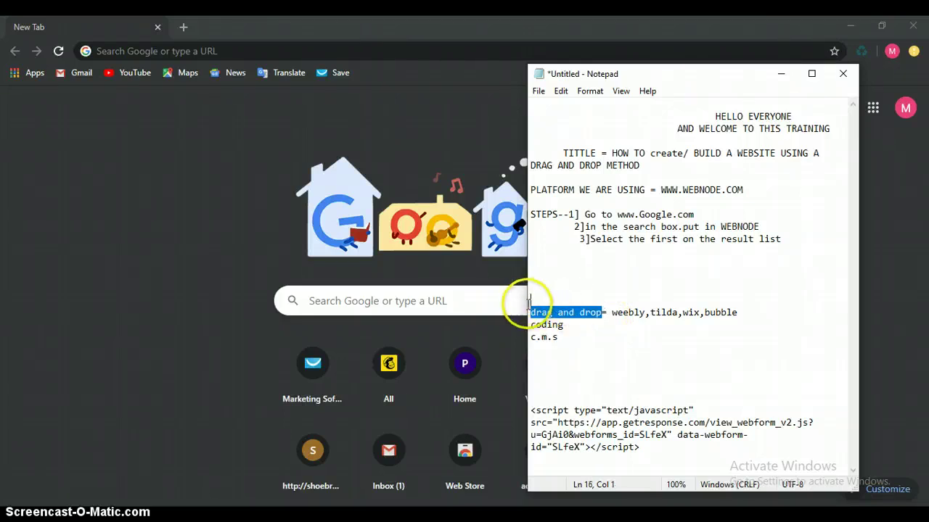
{"action": "left_click", "coordinate": [613, 314]}
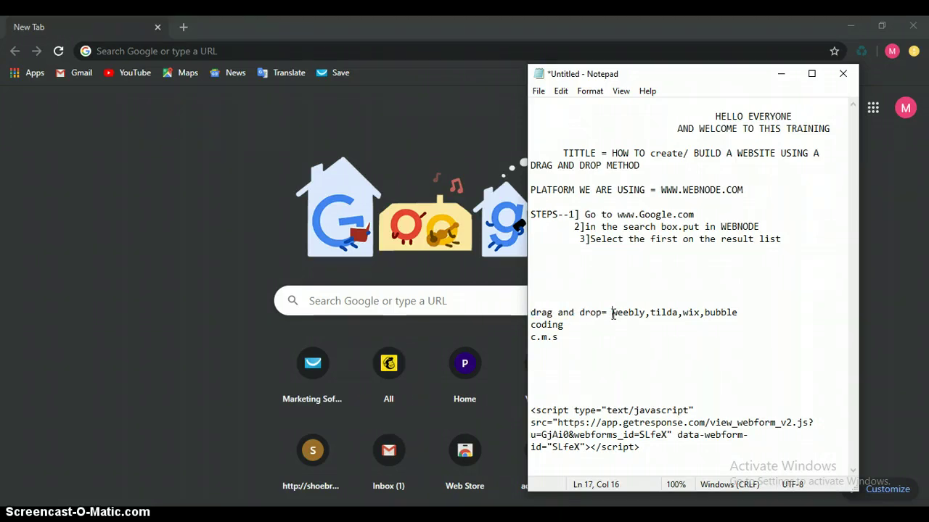
{"action": "double_click", "coordinate": [613, 314]}
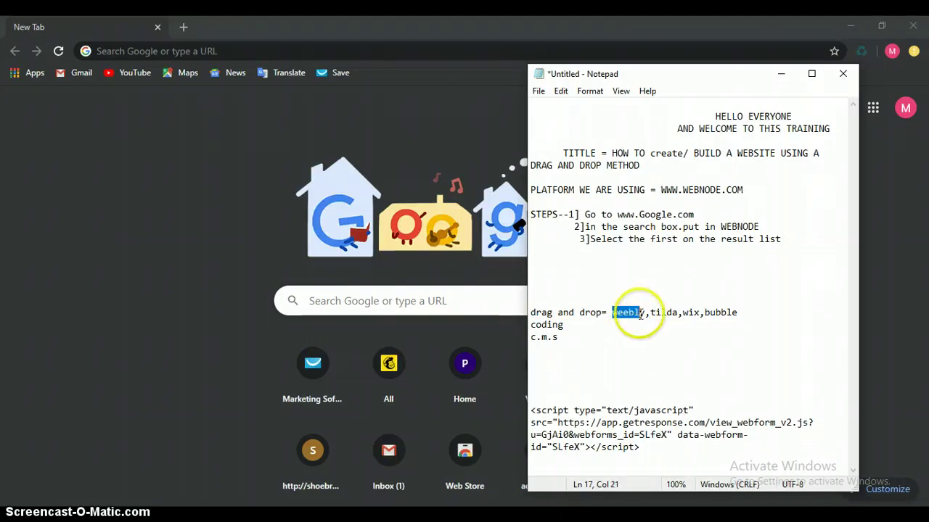
{"action": "left_click", "coordinate": [658, 340]}
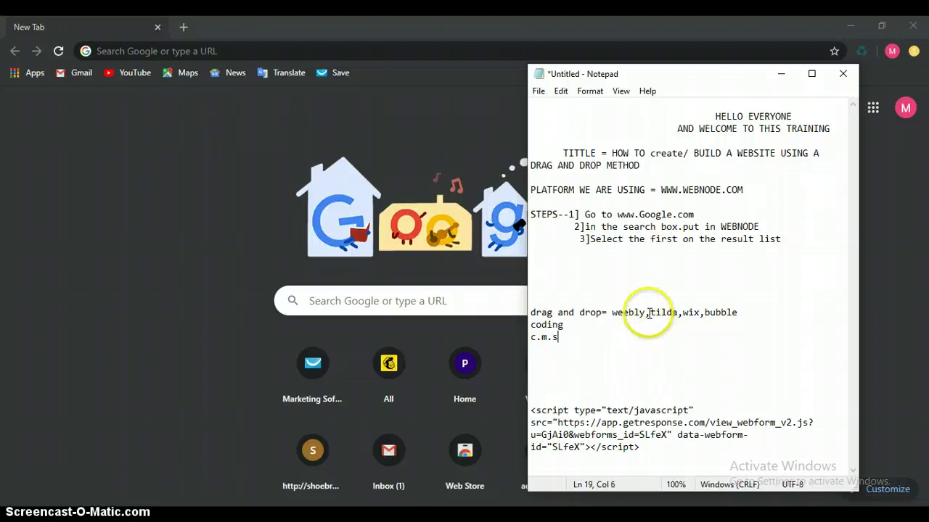
{"action": "double_click", "coordinate": [652, 312]}
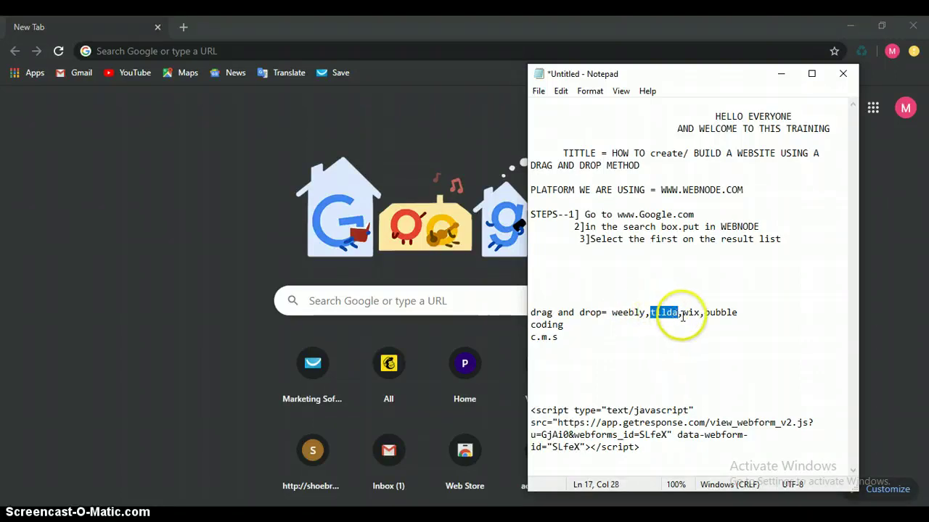
{"action": "double_click", "coordinate": [691, 312]}
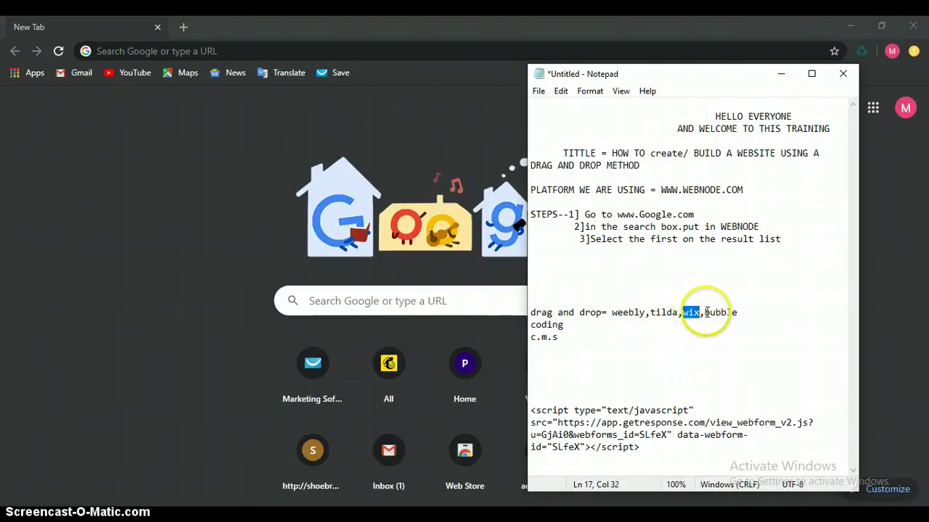
{"action": "double_click", "coordinate": [736, 312]}
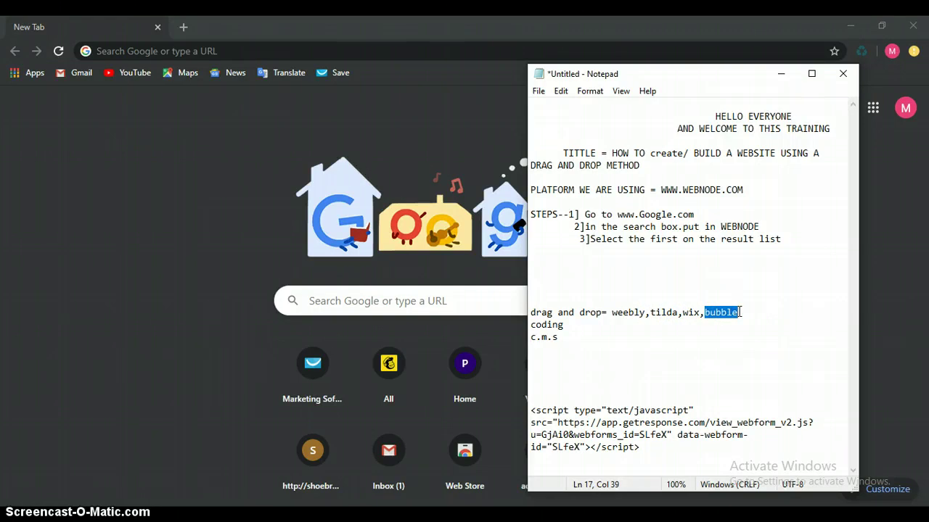
{"action": "left_click", "coordinate": [757, 291]}
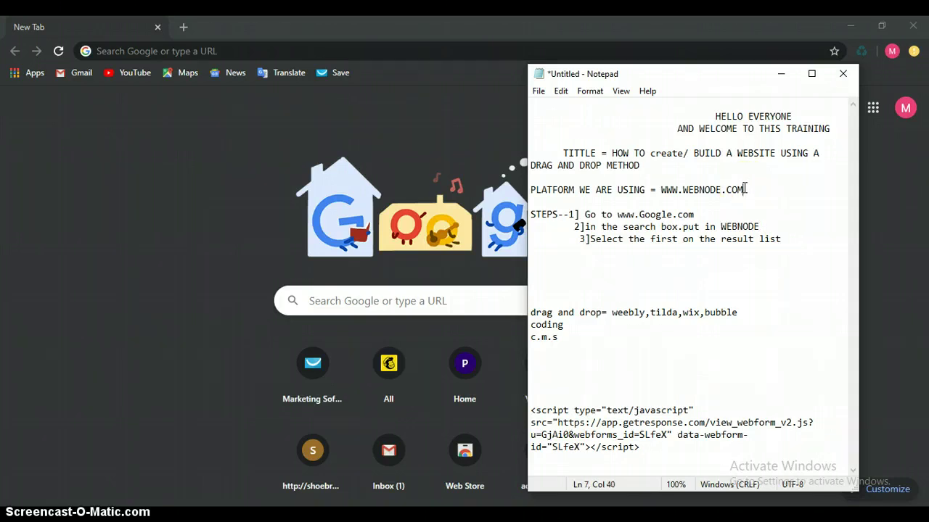
{"action": "left_click_drag", "start_coordinate": [745, 189], "coordinate": [661, 187]}
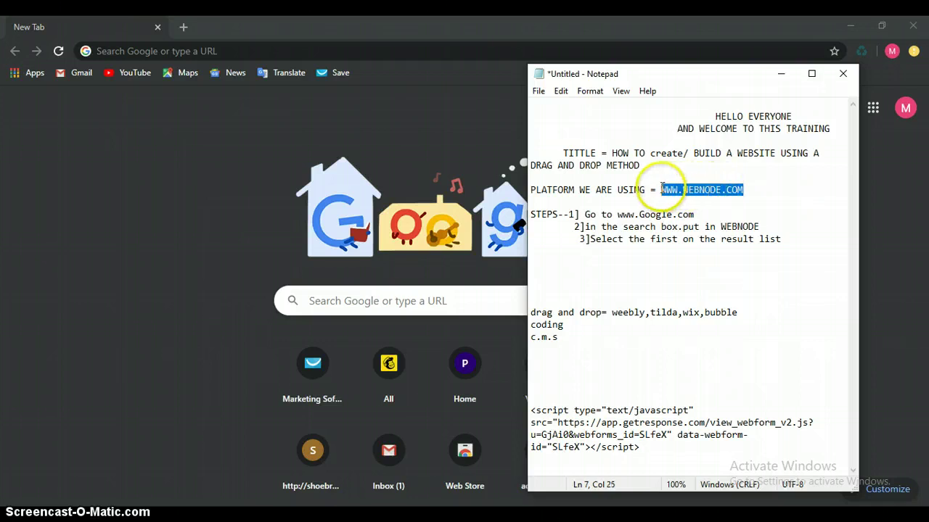
{"action": "left_click", "coordinate": [810, 183]}
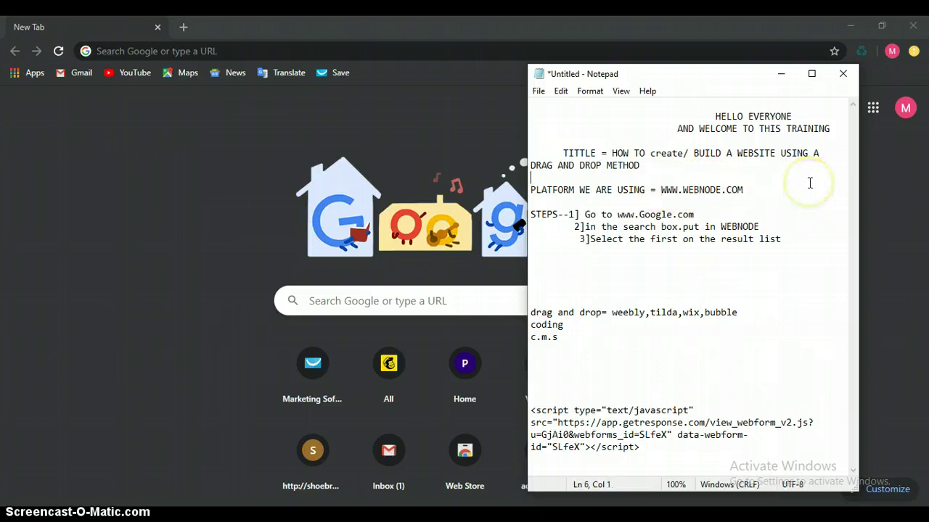
Minimize the notes and search Google for "webnode" in the browser.
{"action": "left_click", "coordinate": [781, 74]}
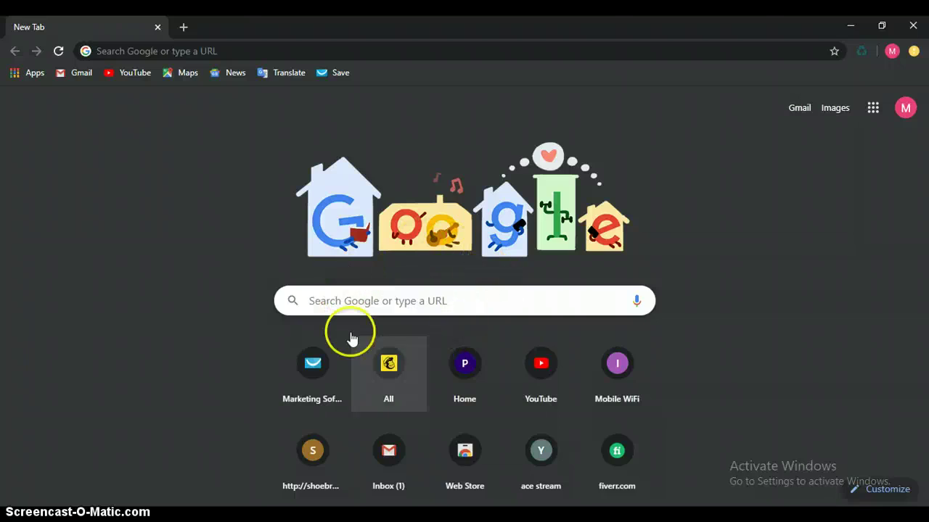
{"action": "left_click", "coordinate": [411, 302]}
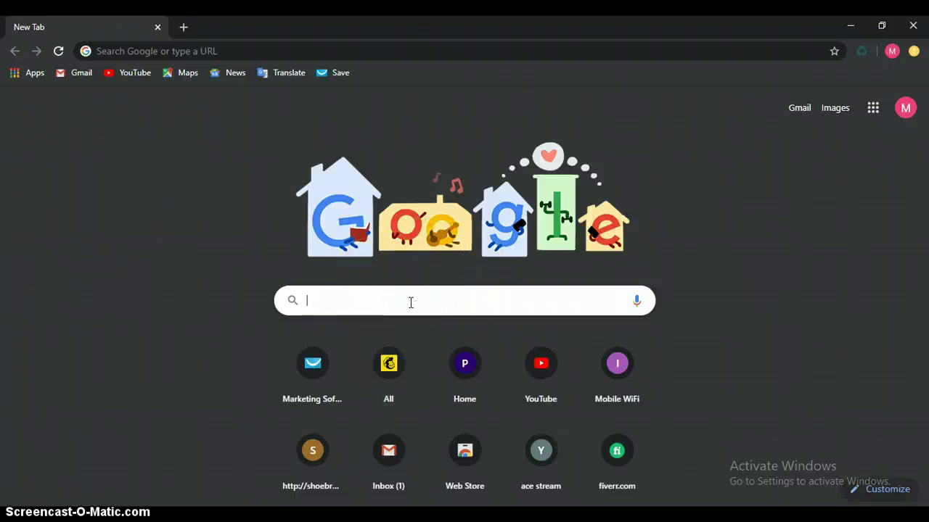
{"action": "type", "text": "webm"}
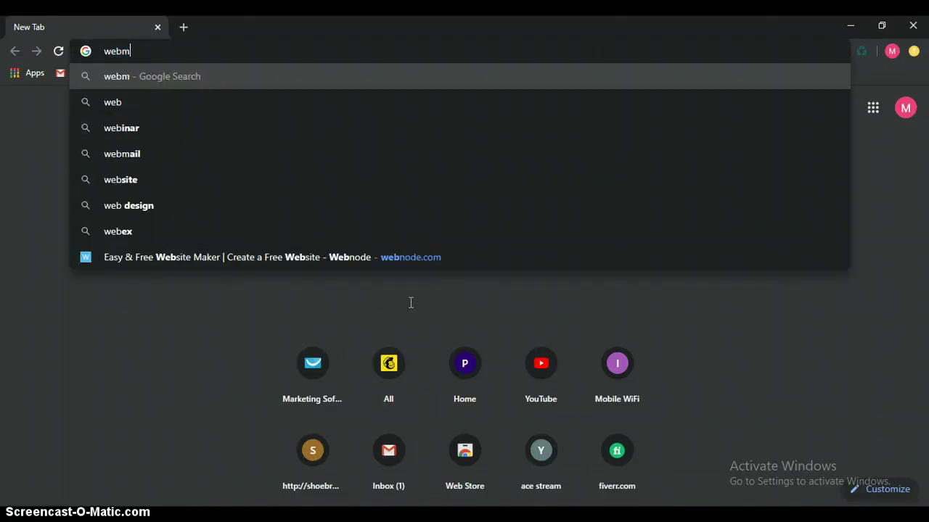
{"action": "key", "text": "BackSpace"}
{"action": "type", "text": "node"}
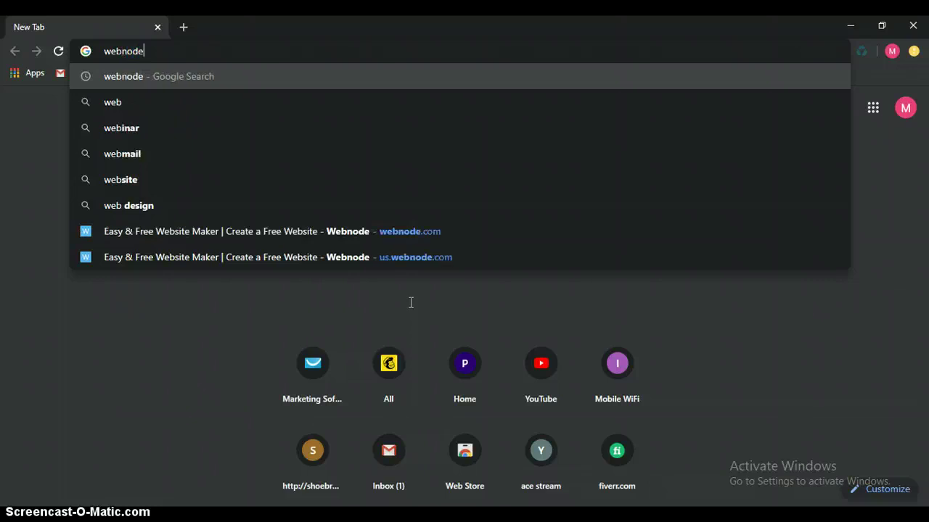
{"action": "key", "text": "Return"}
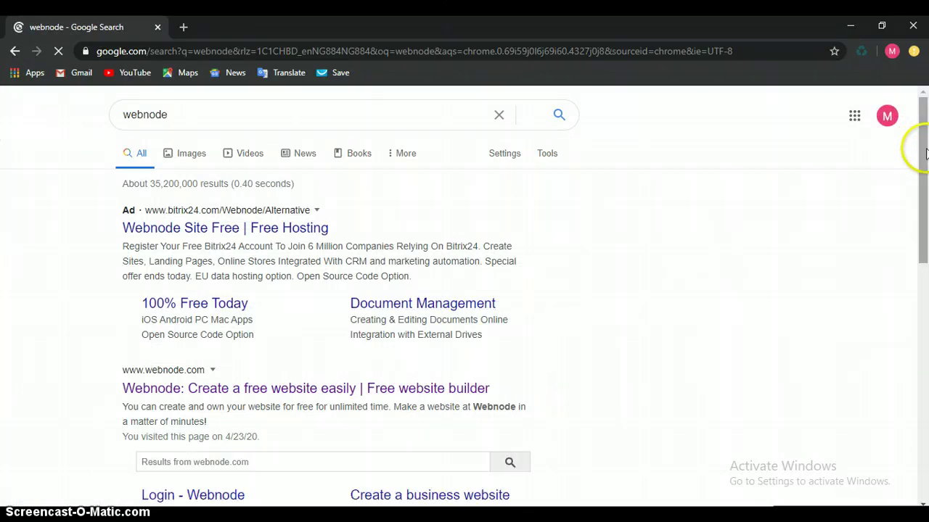
{"action": "scroll", "coordinate": [923, 133], "scroll_direction": "down", "scroll_amount": 1}
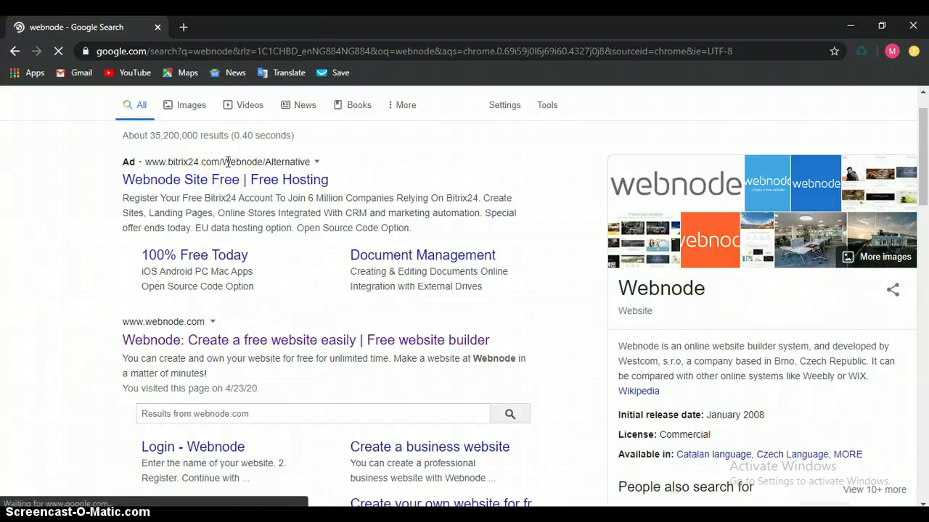
{"action": "left_click", "coordinate": [227, 167]}
{"action": "left_click", "coordinate": [211, 341]}
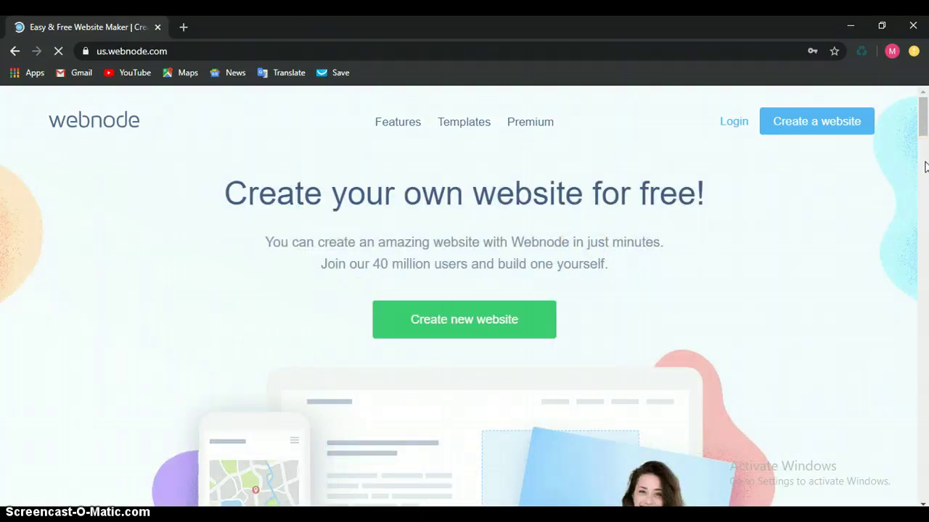
{"action": "scroll", "coordinate": [925, 167], "scroll_direction": "down", "scroll_amount": 5}
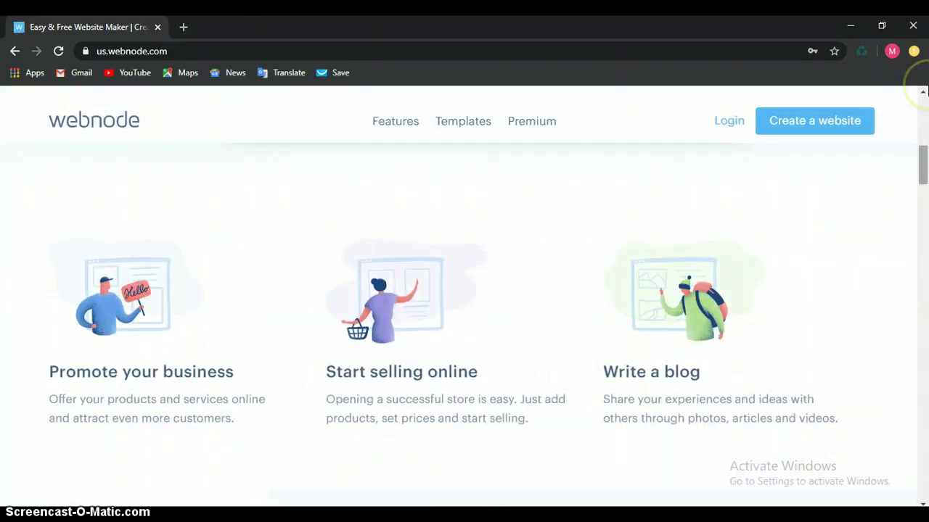
{"action": "scroll", "coordinate": [923, 93], "scroll_direction": "up", "scroll_amount": 5}
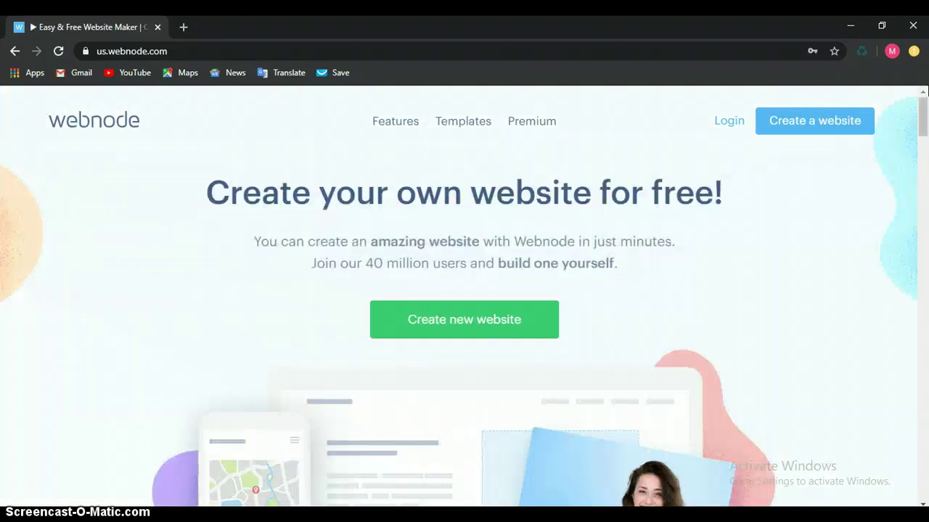
{"action": "left_click", "coordinate": [184, 27]}
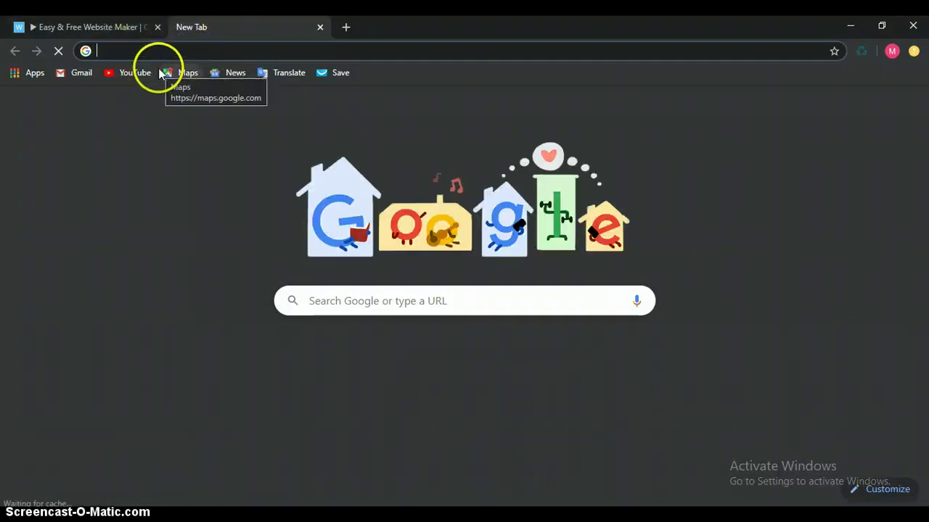
{"action": "type", "text": "www."}
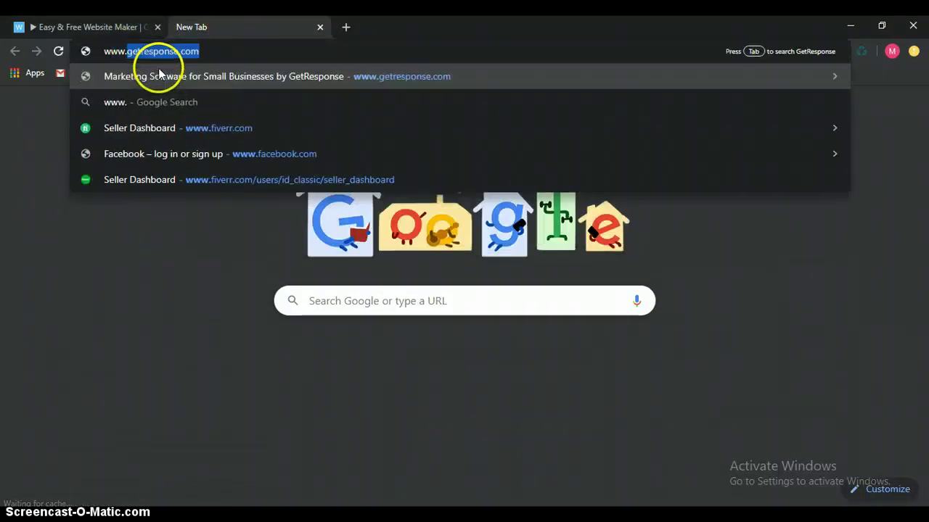
{"action": "type", "text": "webnode.co"}
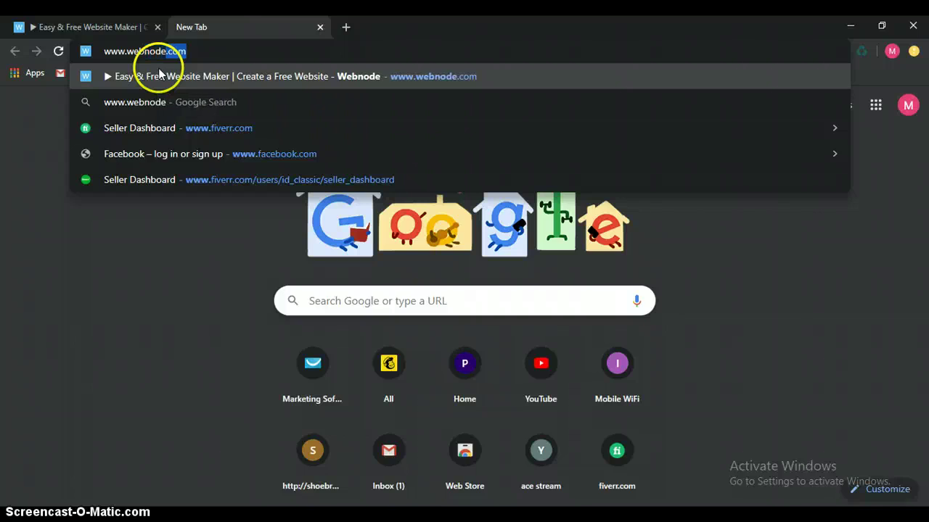
{"action": "type", "text": "m"}
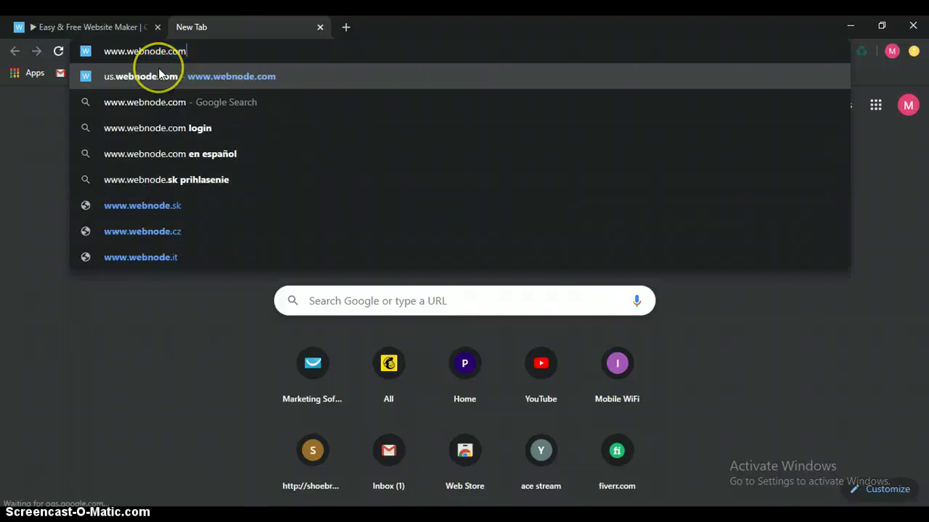
{"action": "left_click", "coordinate": [160, 75]}
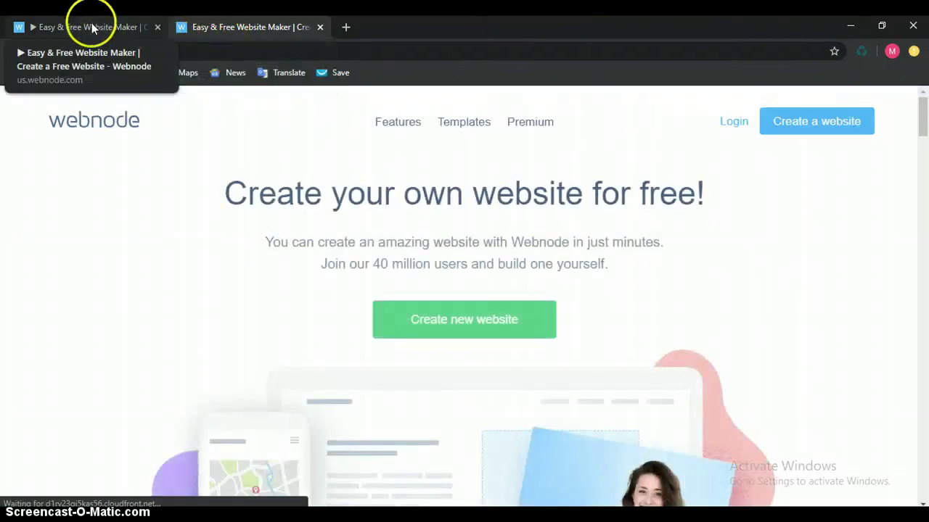
Start creating a new Webnode website and clear the prefilled e-mail address in the registration form.
{"action": "left_click", "coordinate": [346, 30]}
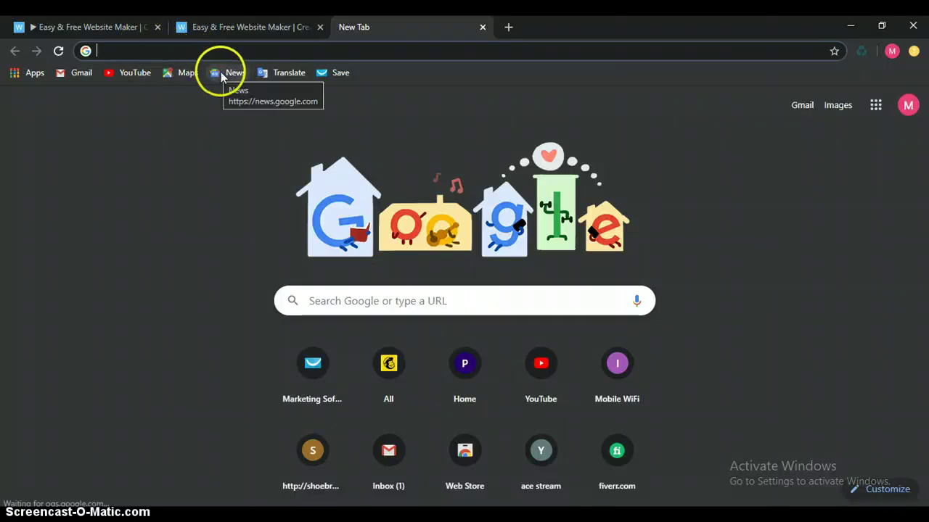
{"action": "left_click", "coordinate": [481, 27]}
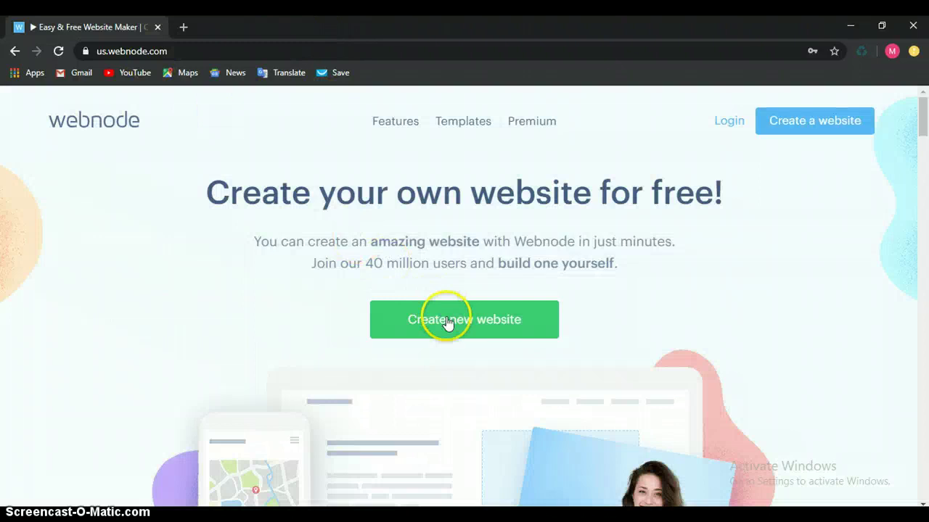
{"action": "left_click", "coordinate": [448, 321]}
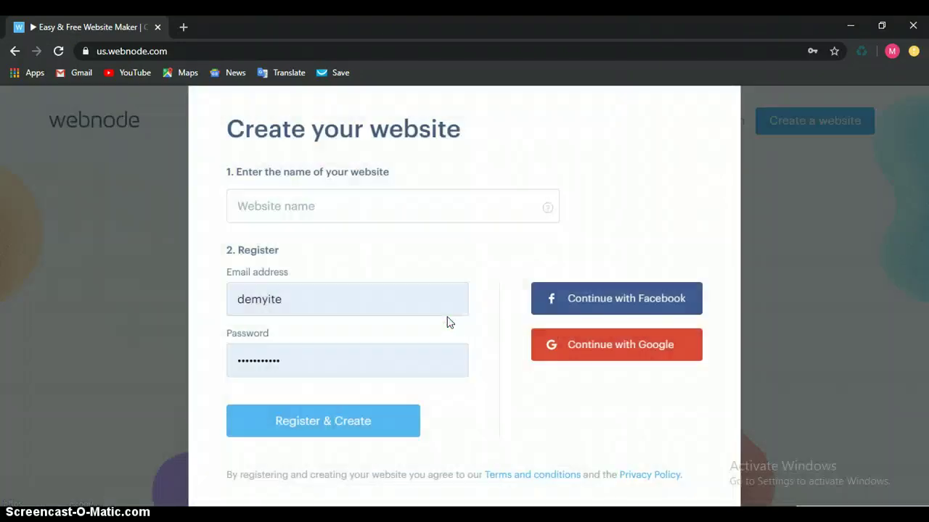
{"action": "left_click", "coordinate": [333, 297]}
{"action": "double_click", "coordinate": [269, 301]}
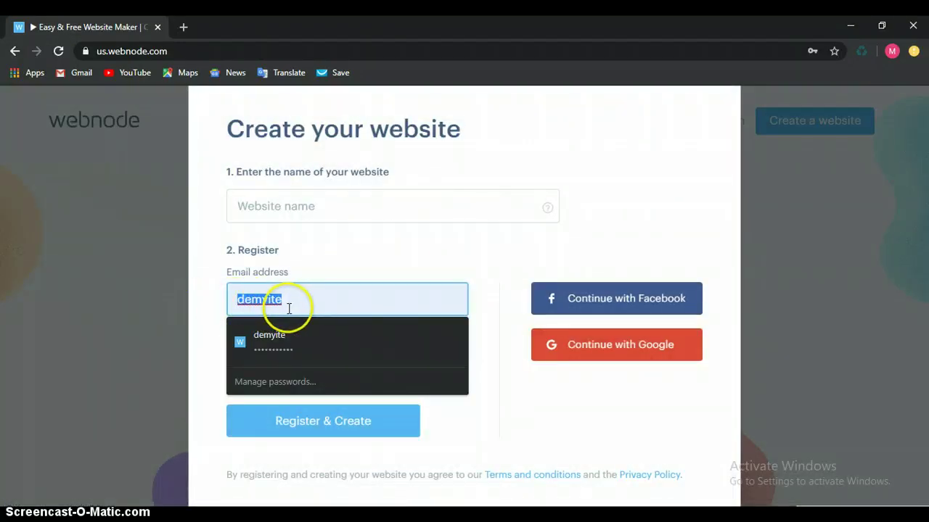
{"action": "key", "text": "BackSpace"}
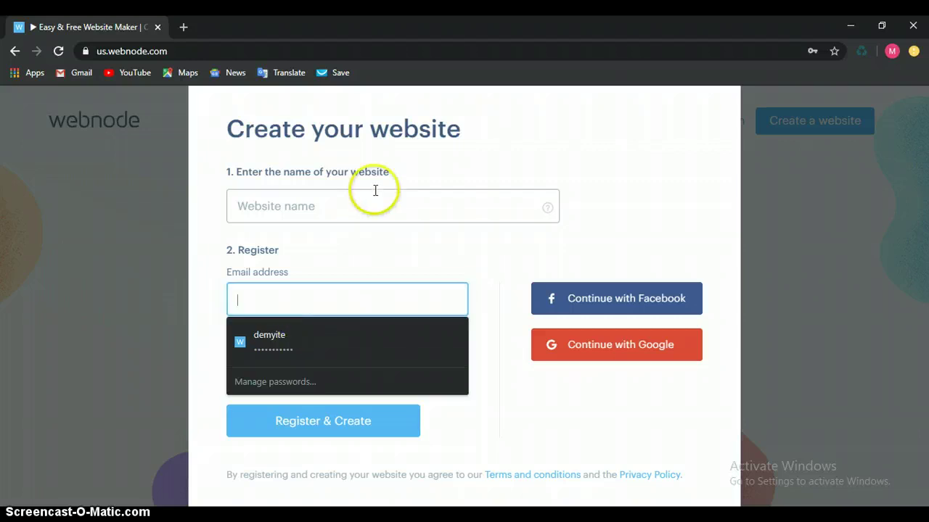
Enter keyfit as the website name and fill in the registration e-mail address.
{"action": "left_click", "coordinate": [349, 205]}
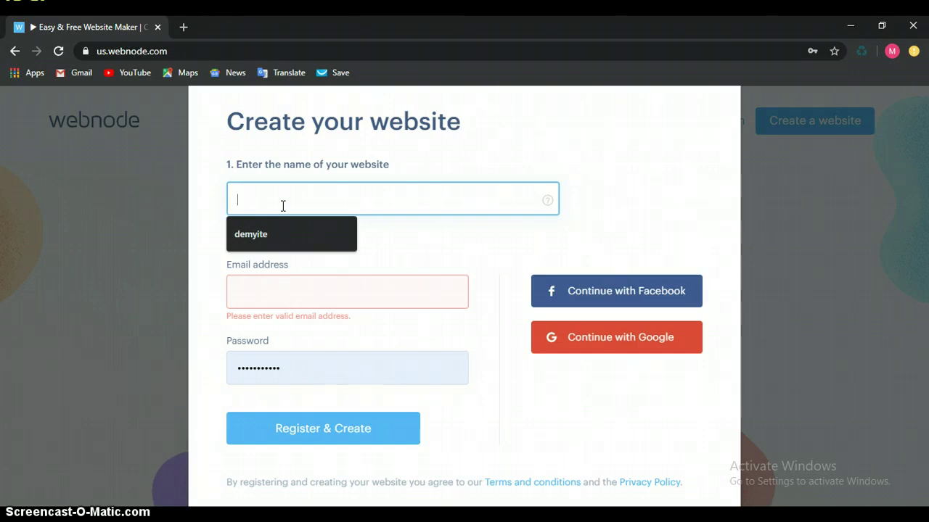
{"action": "type", "text": "keyfit"}
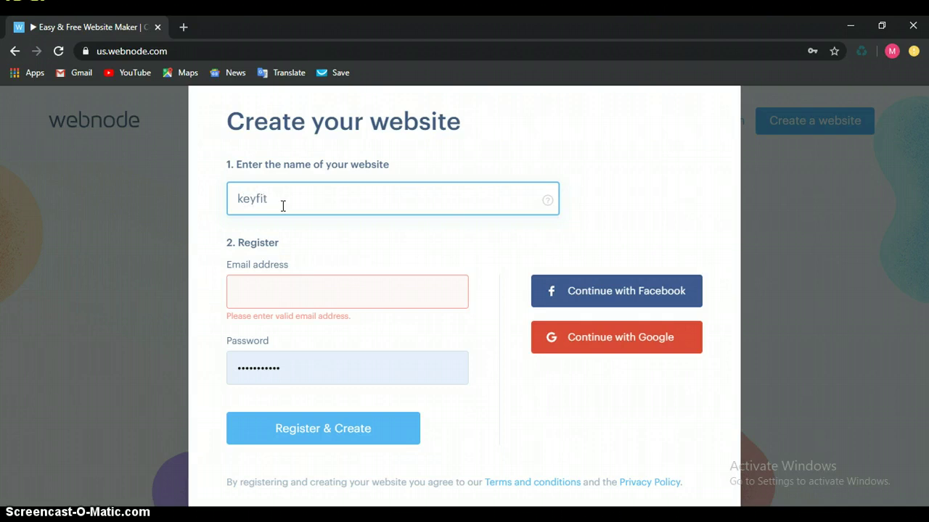
{"action": "left_click", "coordinate": [321, 289]}
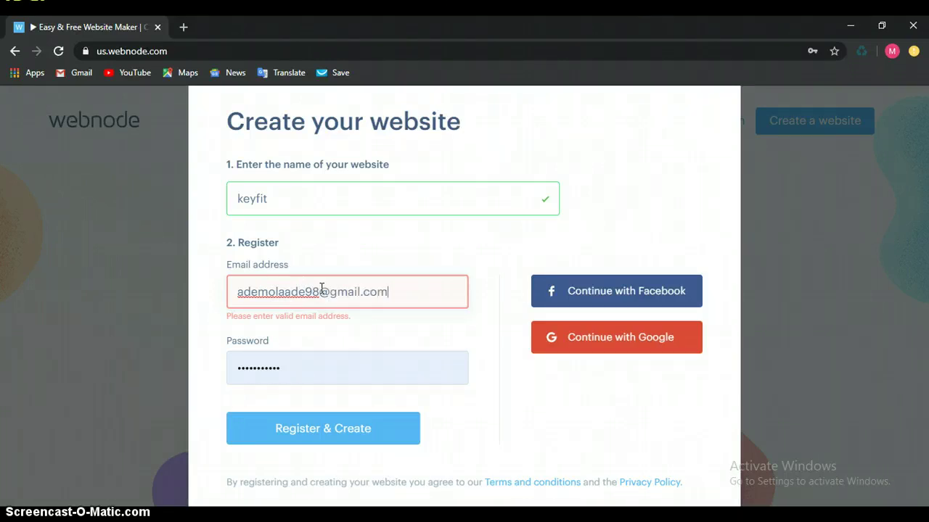
Replace the prefilled password with the account password and submit the registration to create the website.
{"action": "left_click", "coordinate": [327, 353]}
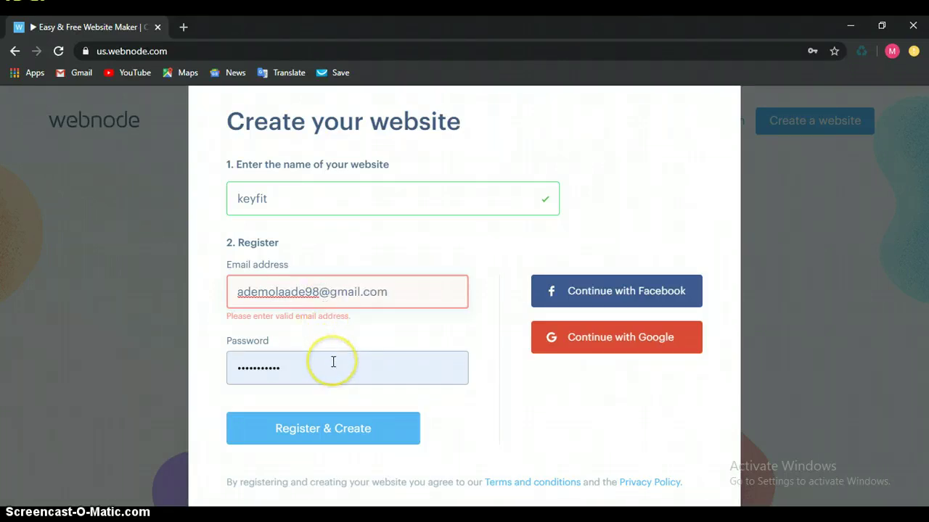
{"action": "left_click", "coordinate": [333, 362]}
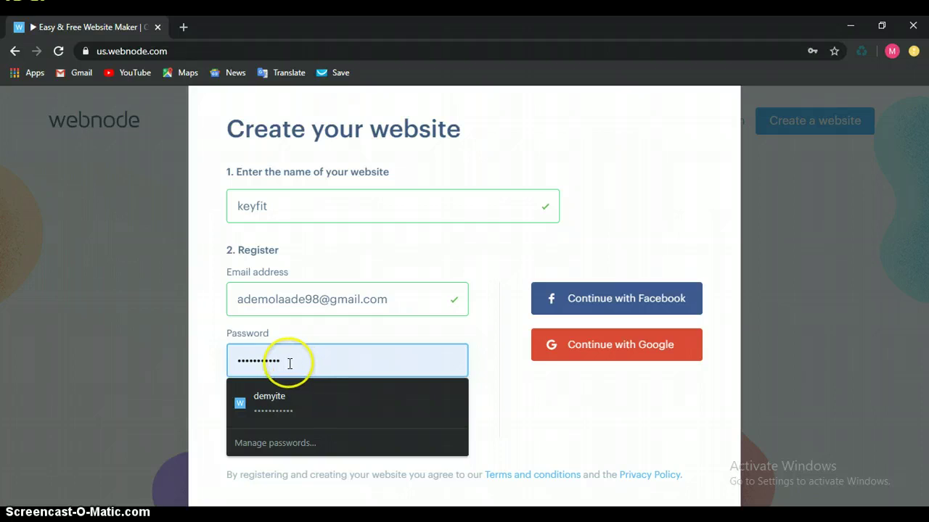
{"action": "left_click_drag", "start_coordinate": [289, 364], "coordinate": [225, 374]}
{"action": "key", "text": "BackSpace"}
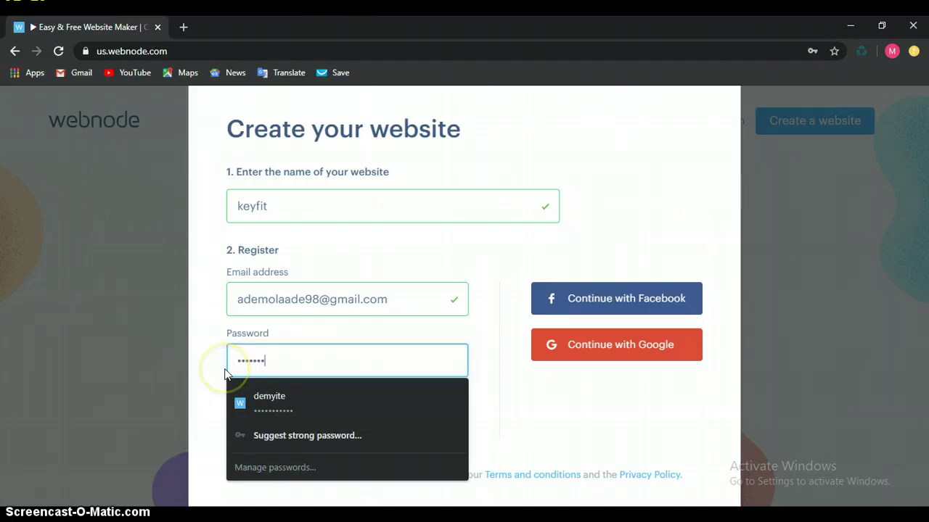
{"action": "left_click", "coordinate": [225, 373]}
{"action": "type", "text": "•"}
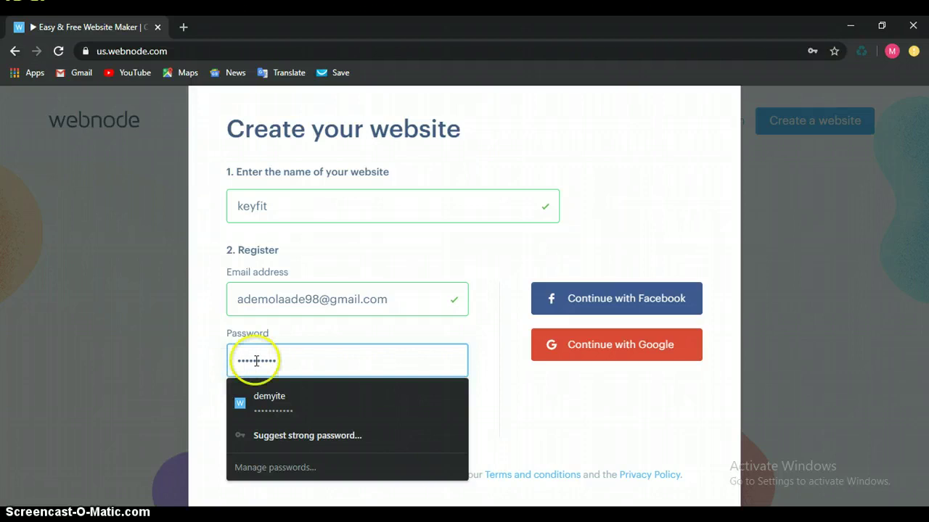
{"action": "left_click", "coordinate": [455, 273]}
{"action": "left_click", "coordinate": [385, 440]}
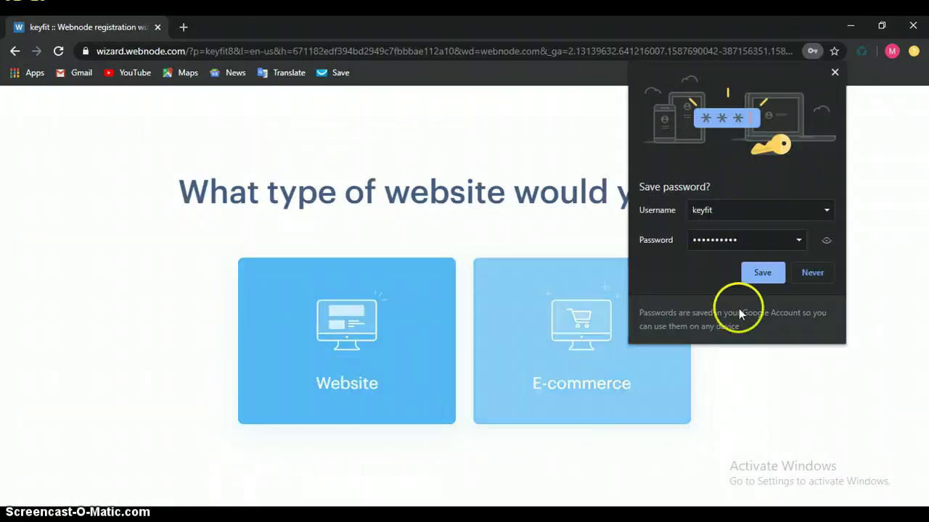
Save the login in the browser and choose Website as the type of site.
{"action": "left_click", "coordinate": [771, 280]}
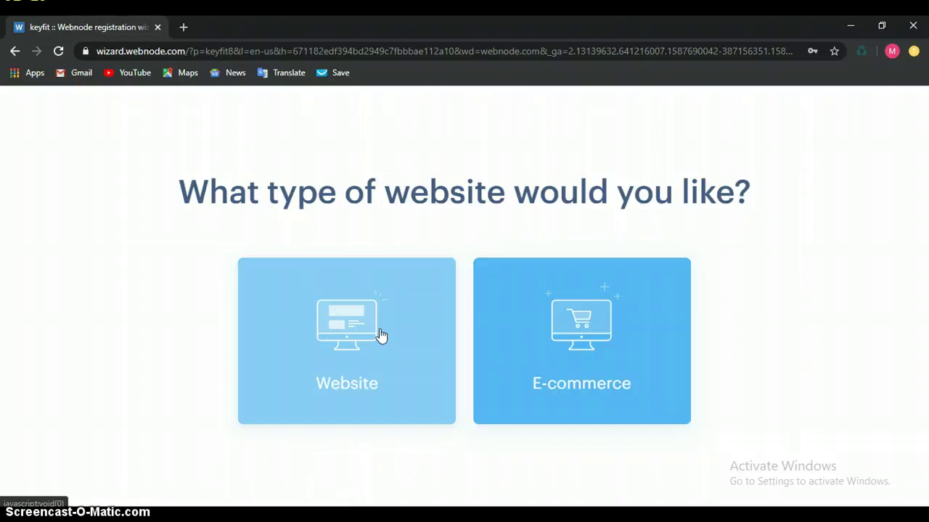
{"action": "left_click", "coordinate": [380, 335]}
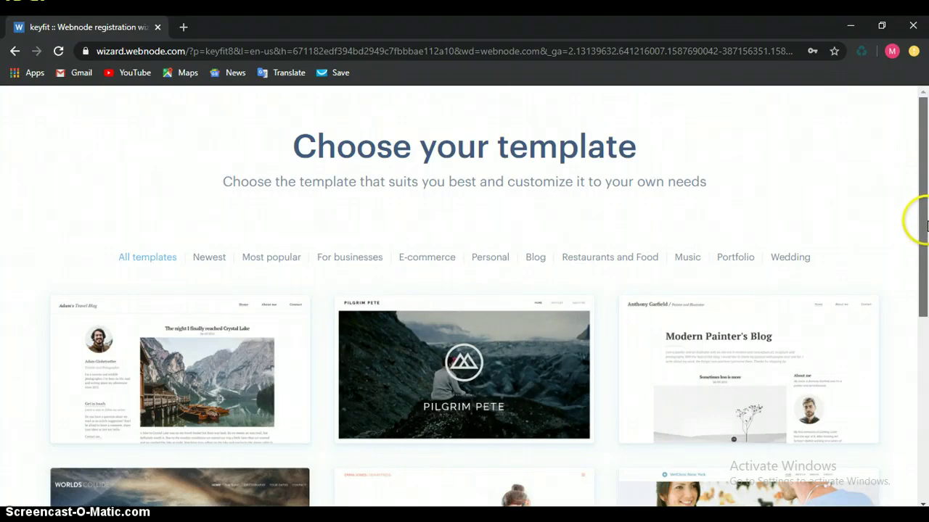
Browse the template gallery and preview the La Siesta restaurant template.
{"action": "scroll", "coordinate": [916, 201], "scroll_direction": "down", "scroll_amount": 10}
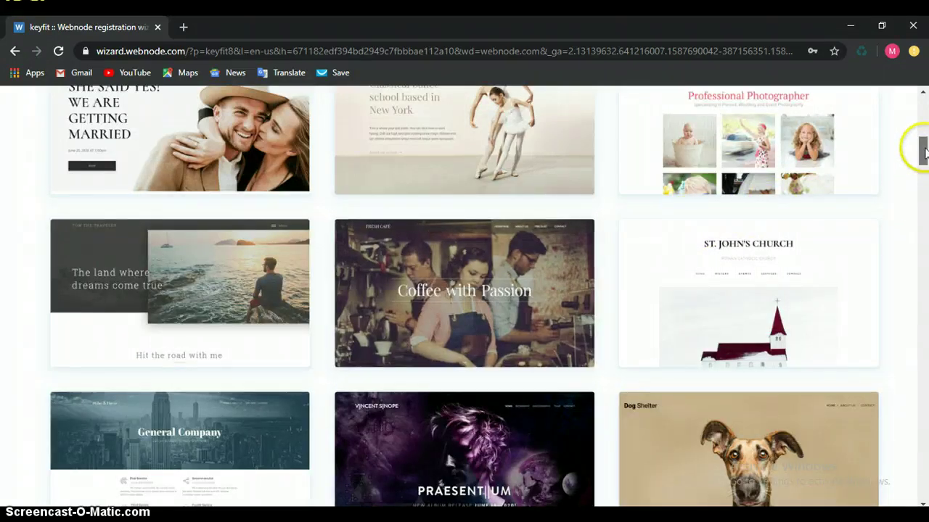
{"action": "scroll", "coordinate": [923, 146], "scroll_direction": "up", "scroll_amount": 2}
{"action": "scroll", "coordinate": [923, 146], "scroll_direction": "up", "scroll_amount": 3}
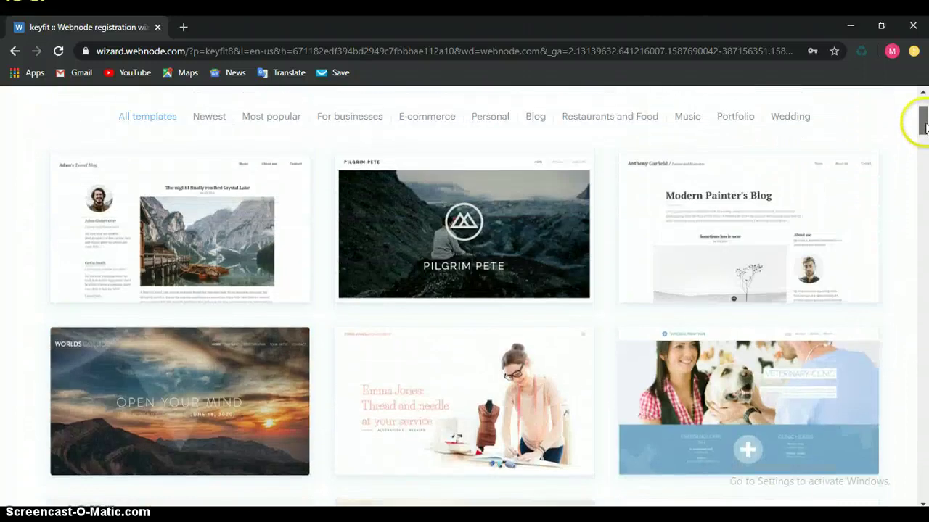
{"action": "scroll", "coordinate": [924, 148], "scroll_direction": "down", "scroll_amount": 3}
{"action": "left_click_drag", "start_coordinate": [925, 148], "coordinate": [925, 204]}
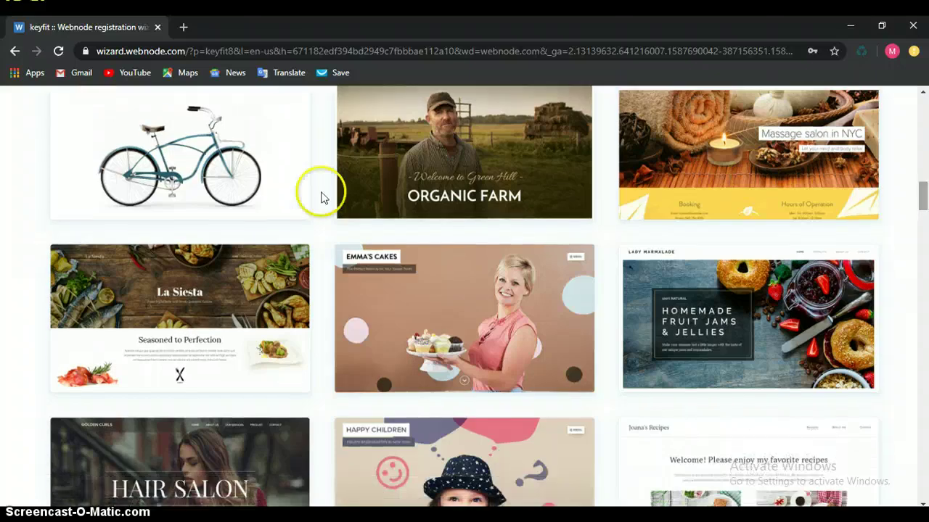
{"action": "mouse_move", "coordinate": [99, 322]}
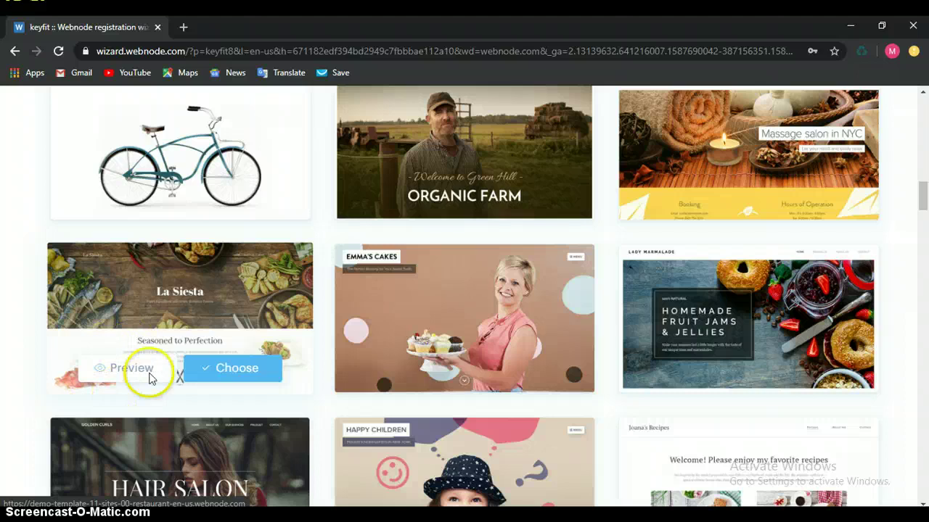
{"action": "left_click", "coordinate": [114, 384]}
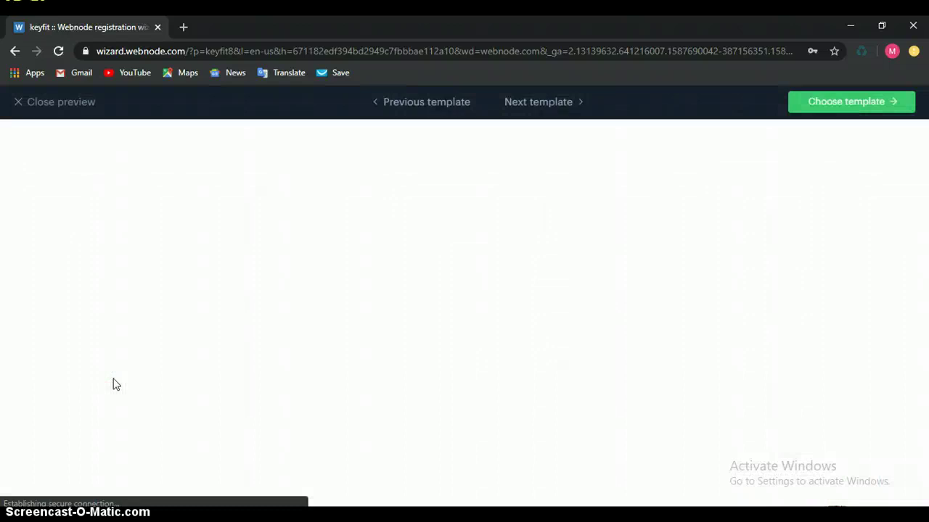
{"action": "left_click", "coordinate": [549, 199]}
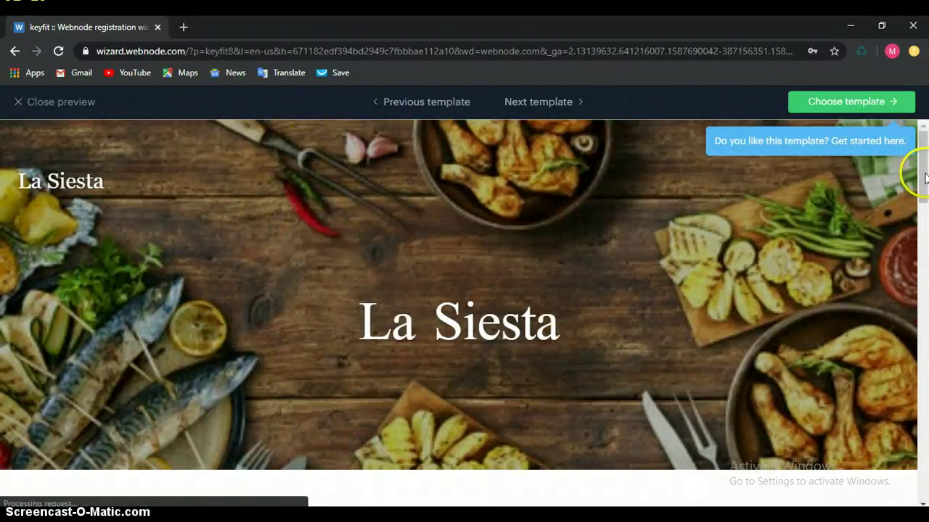
Look through the La Siesta preview and choose it as the website's template.
{"action": "left_click_drag", "start_coordinate": [924, 178], "coordinate": [923, 294]}
{"action": "scroll", "coordinate": [922, 291], "scroll_direction": "down", "scroll_amount": 6}
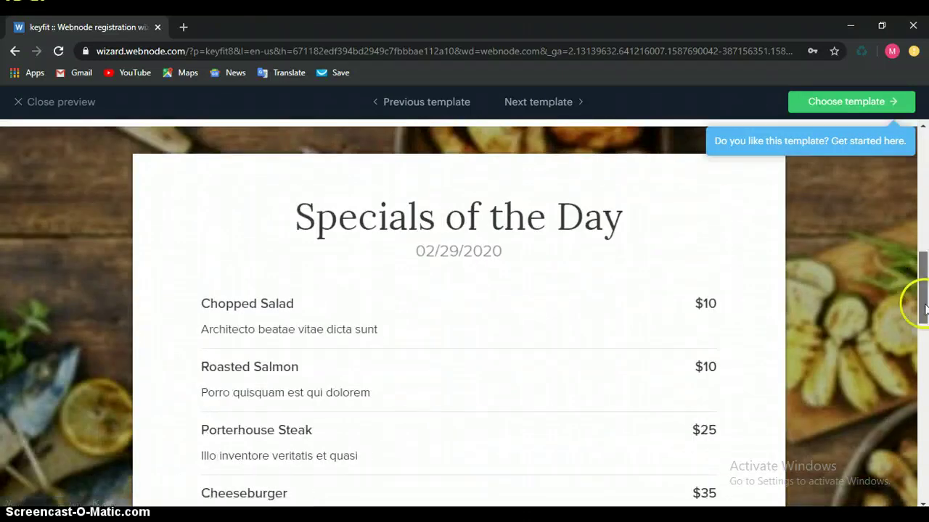
{"action": "scroll", "coordinate": [923, 276], "scroll_direction": "up", "scroll_amount": 8}
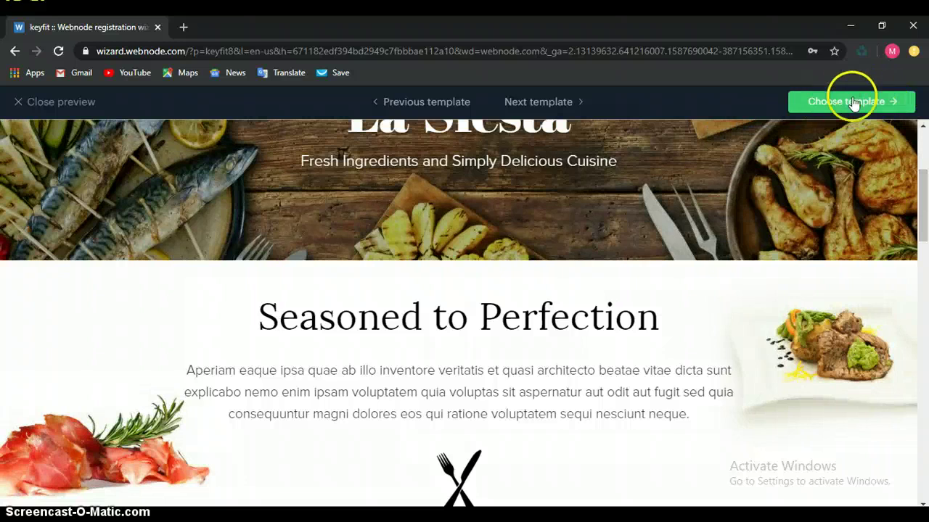
{"action": "left_click", "coordinate": [853, 102]}
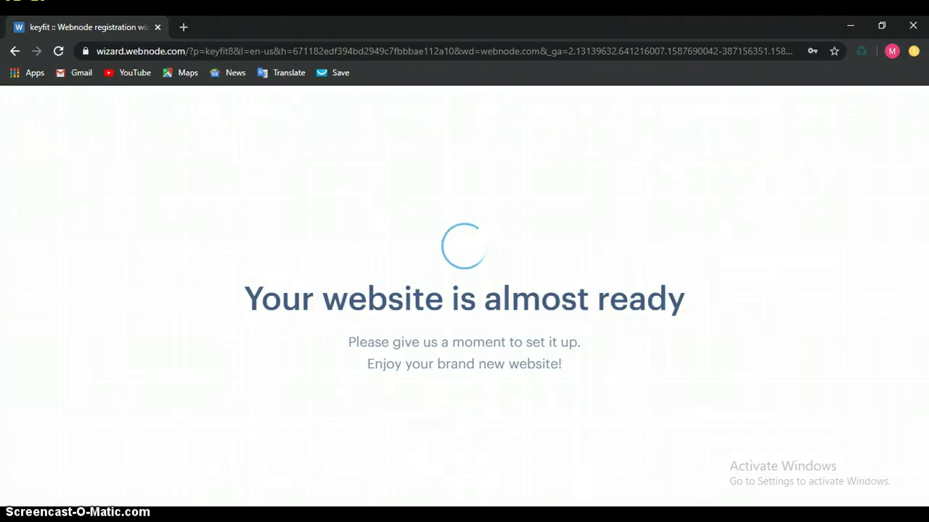
Change the website header background of the home page to the green lizard image.
{"action": "scroll", "coordinate": [914, 156], "scroll_direction": "up", "scroll_amount": 2}
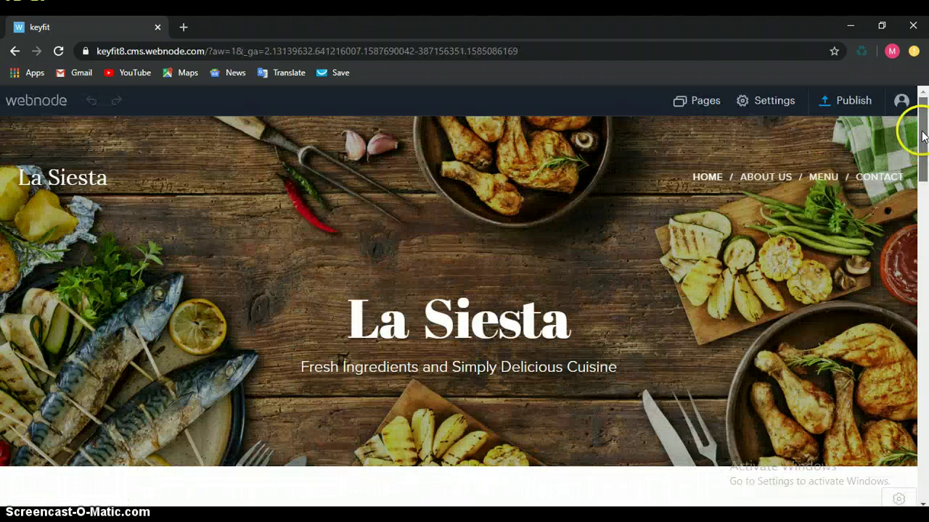
{"action": "left_click_drag", "start_coordinate": [922, 136], "coordinate": [925, 115]}
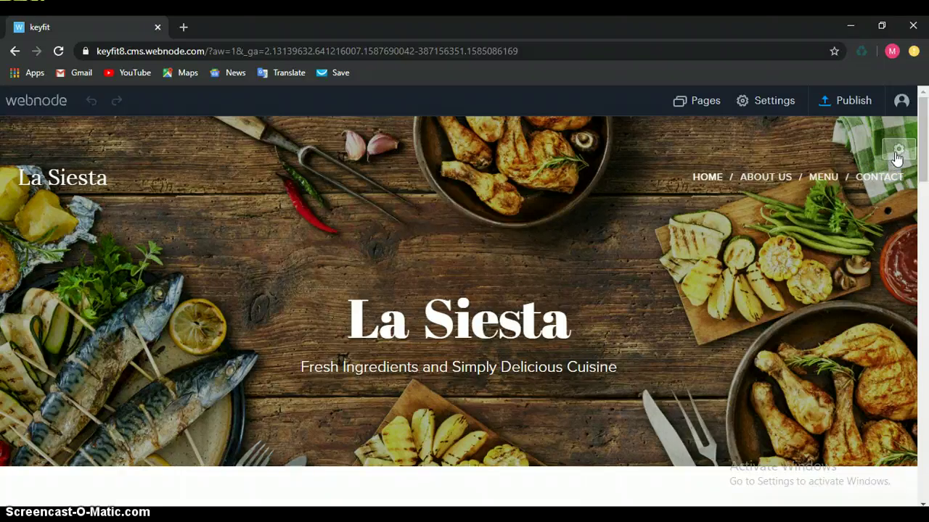
{"action": "left_click", "coordinate": [897, 153]}
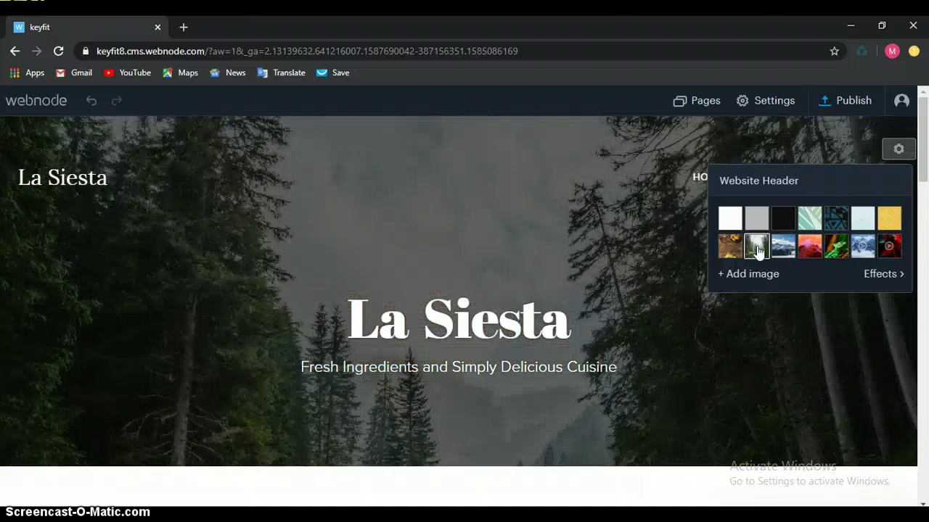
{"action": "left_click_drag", "start_coordinate": [758, 250], "coordinate": [833, 250]}
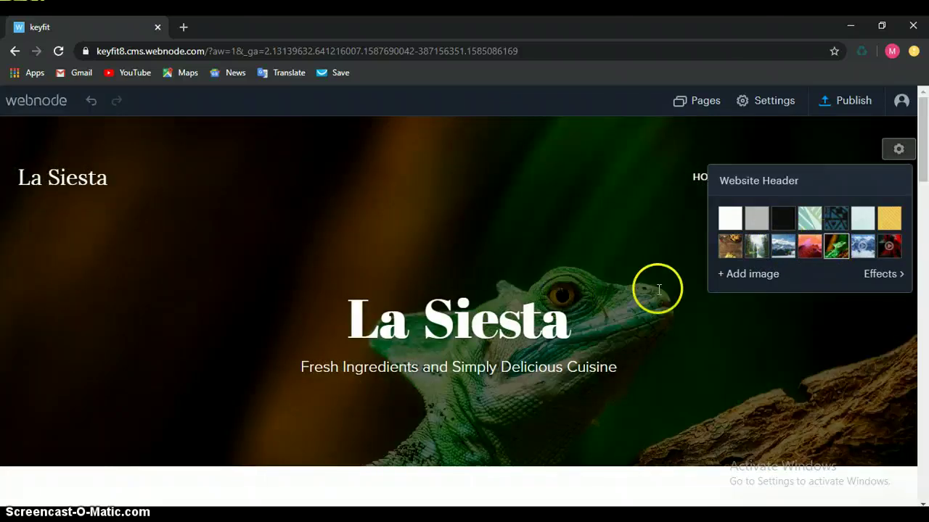
Start adding a custom header image and browse the Pictures library for a file to upload.
{"action": "left_click", "coordinate": [747, 280]}
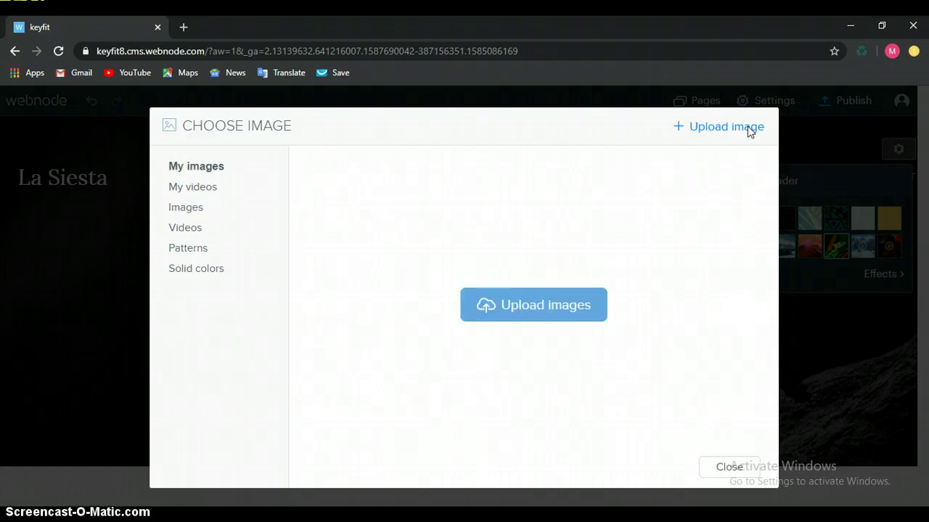
{"action": "left_click", "coordinate": [562, 300]}
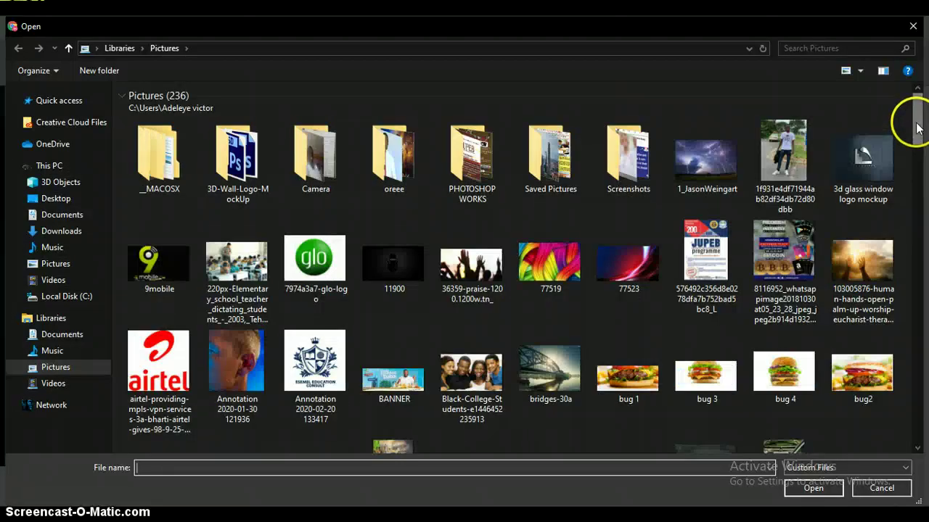
{"action": "left_click_drag", "start_coordinate": [916, 127], "coordinate": [915, 249]}
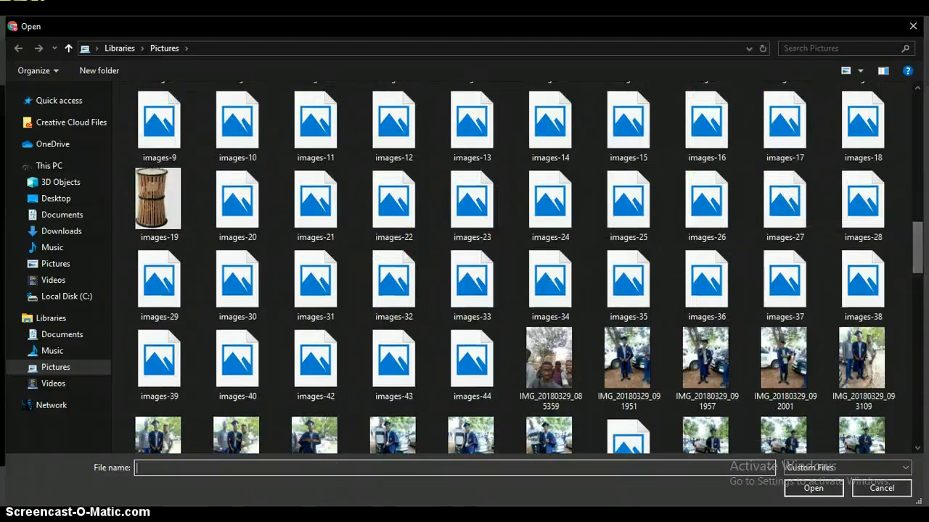
Open the woman-exercise-workout-gym-fitness picture from the Pictures folder with Google Chrome.
{"action": "left_click", "coordinate": [797, 425]}
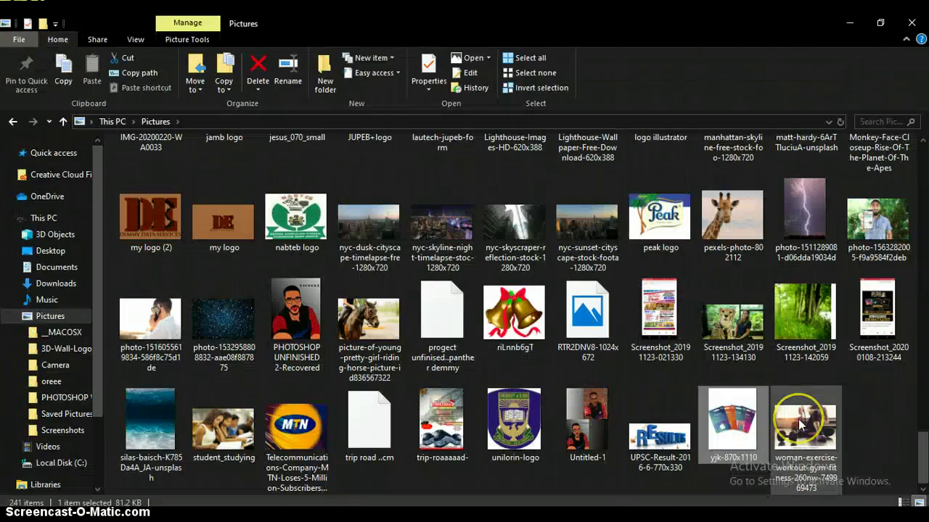
{"action": "left_click", "coordinate": [804, 428]}
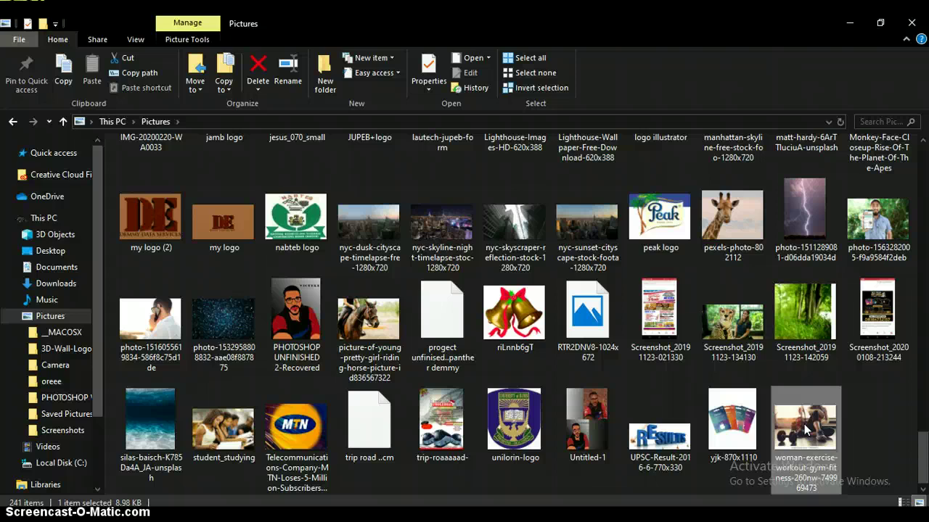
{"action": "double_click", "coordinate": [804, 428]}
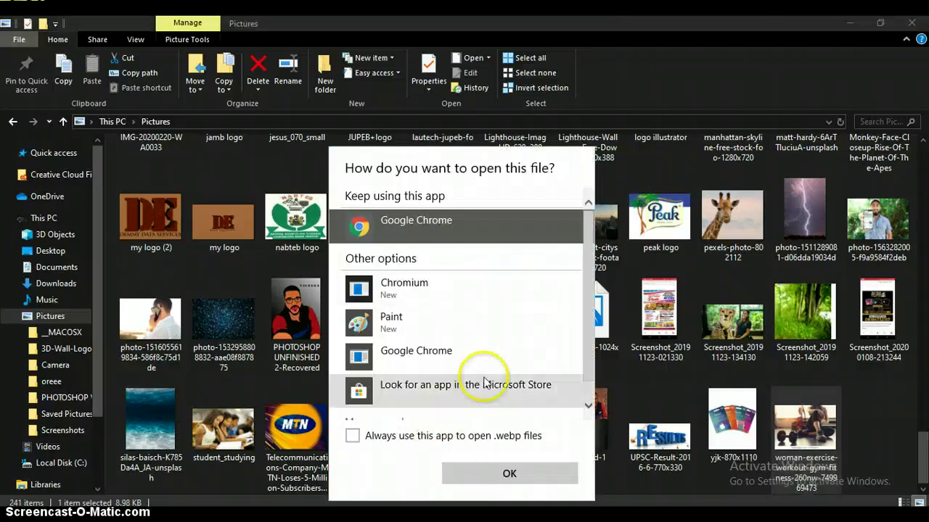
{"action": "left_click", "coordinate": [537, 482]}
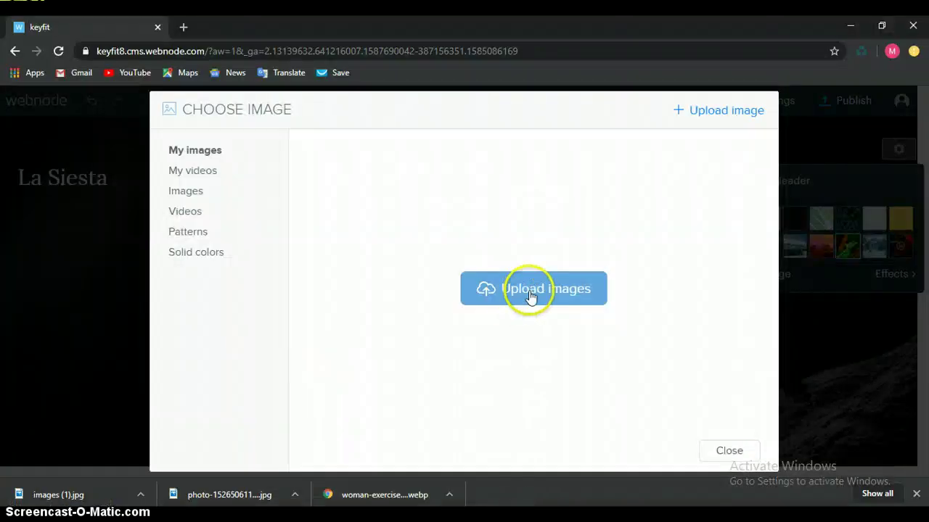
{"action": "left_click", "coordinate": [530, 291]}
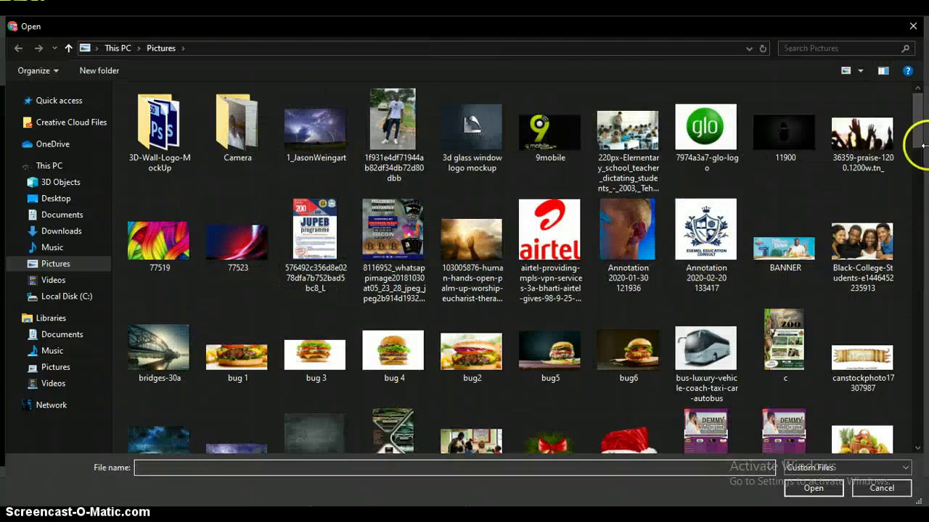
{"action": "mouse_move", "coordinate": [917, 126]}
{"action": "left_mouse_down"}
{"action": "mouse_move", "coordinate": [911, 394]}
{"action": "mouse_move", "coordinate": [920, 453]}
{"action": "mouse_move", "coordinate": [911, 116]}
{"action": "left_mouse_up"}
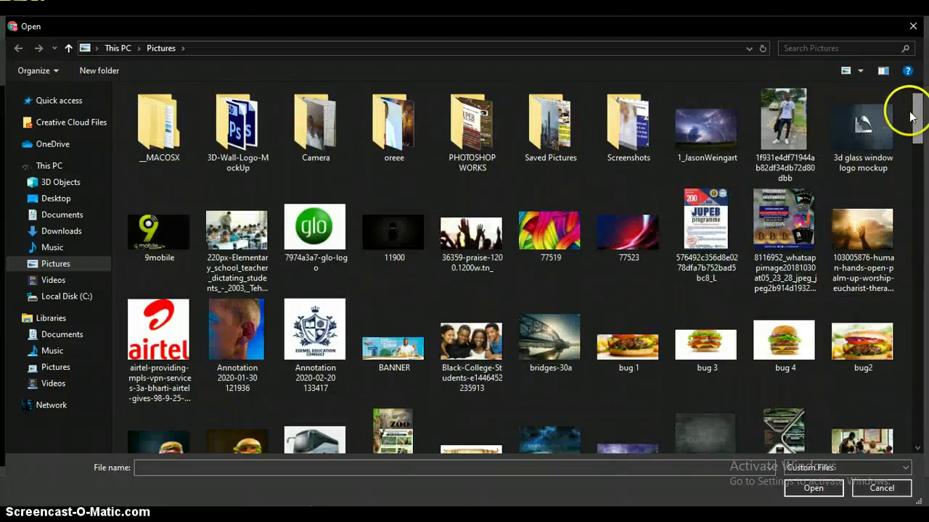
{"action": "left_click", "coordinate": [158, 379]}
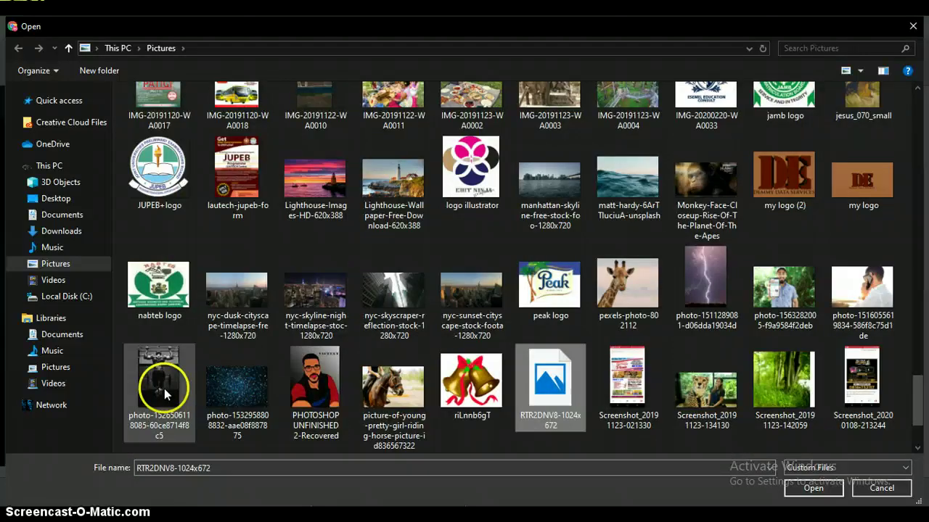
{"action": "left_click", "coordinate": [805, 488]}
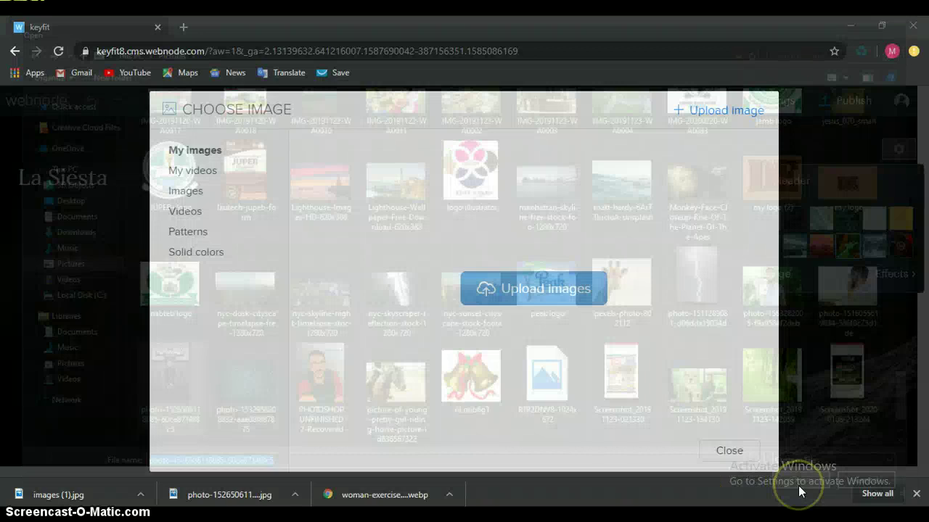